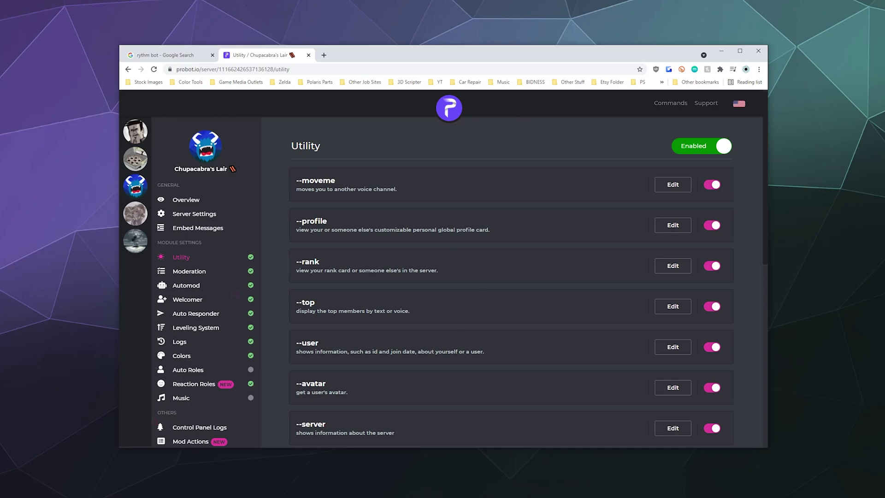
Step: Switch to Discord, examine ProBot's role-selection messages and their emoji reactions in the member-roles channel, and return to the ProBot dashboard
key("alt+Tab")
scroll(378, 214, "up", 5)
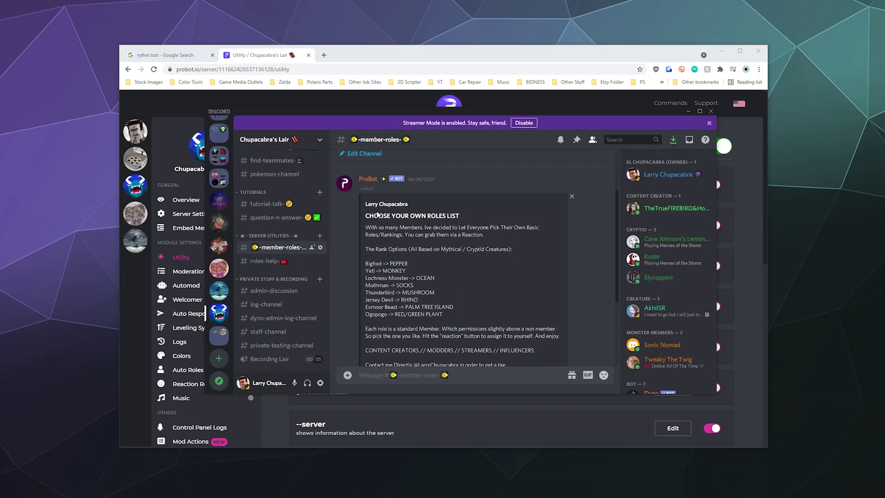
scroll(411, 249, "down", 2)
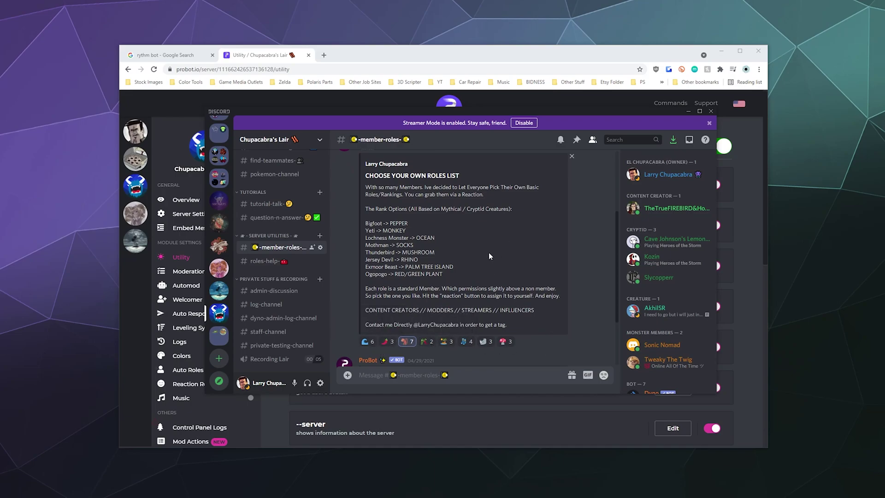
scroll(488, 255, "up", 3)
scroll(410, 295, "down", 3)
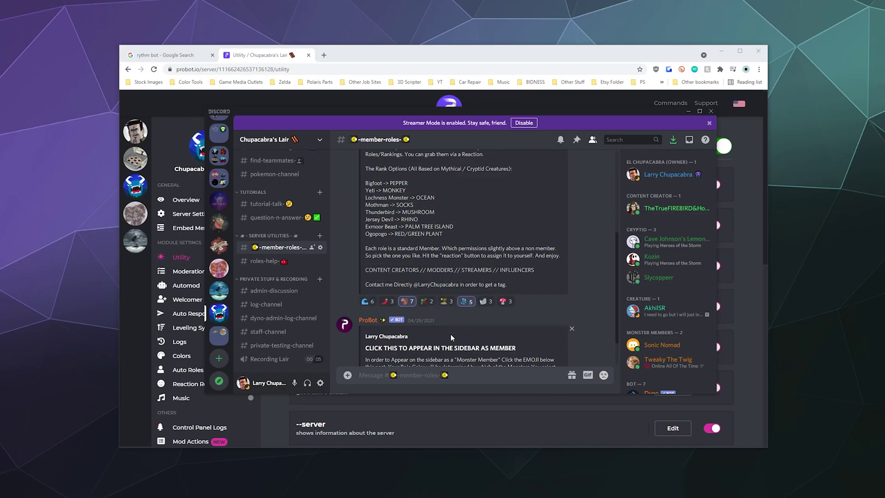
scroll(347, 271, "up", 1)
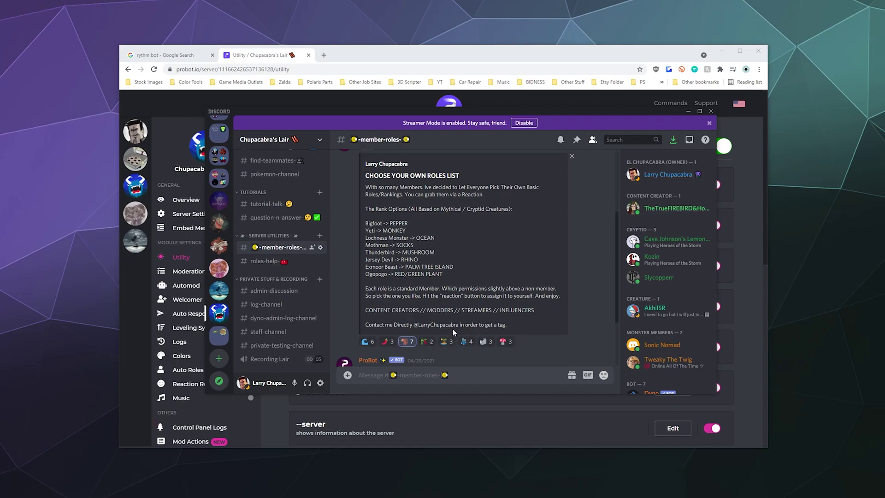
scroll(446, 276, "down", 10)
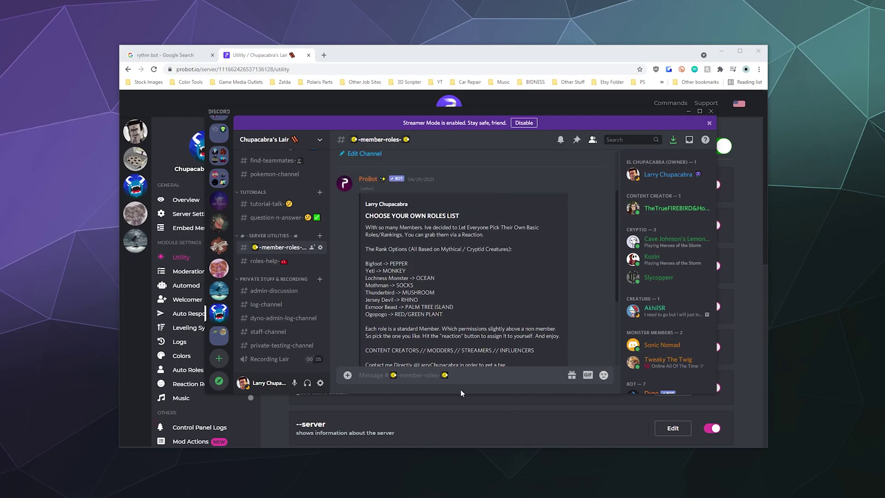
left_click(468, 403)
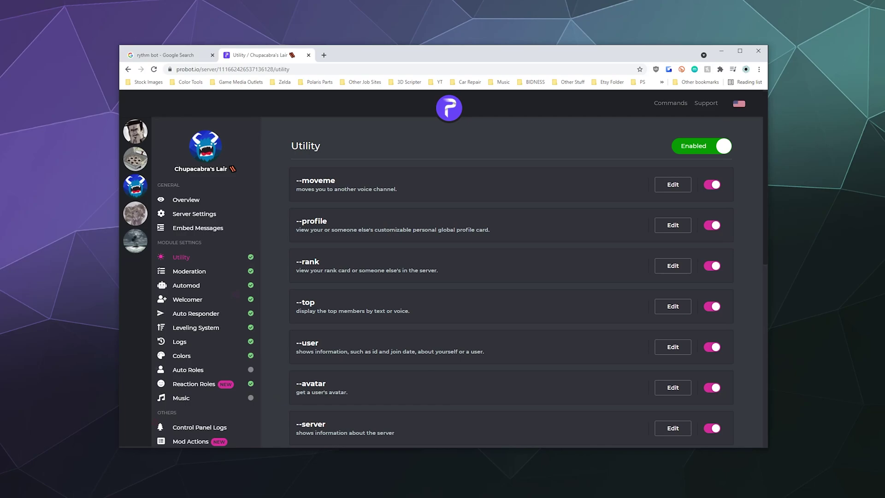
key("alt+Tab")
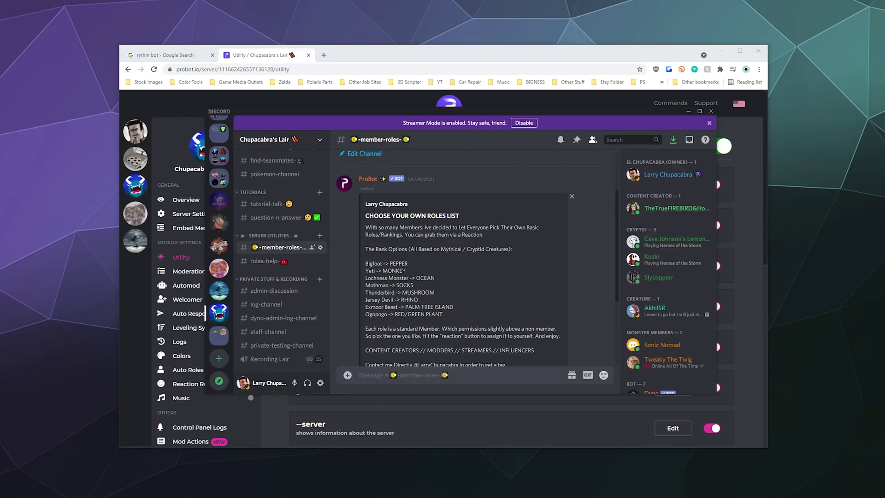
scroll(419, 266, "down", 3)
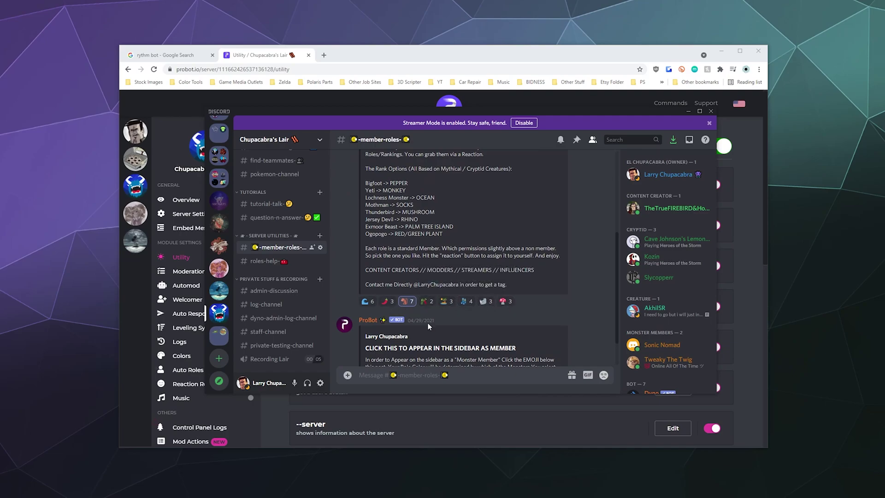
left_click(404, 415)
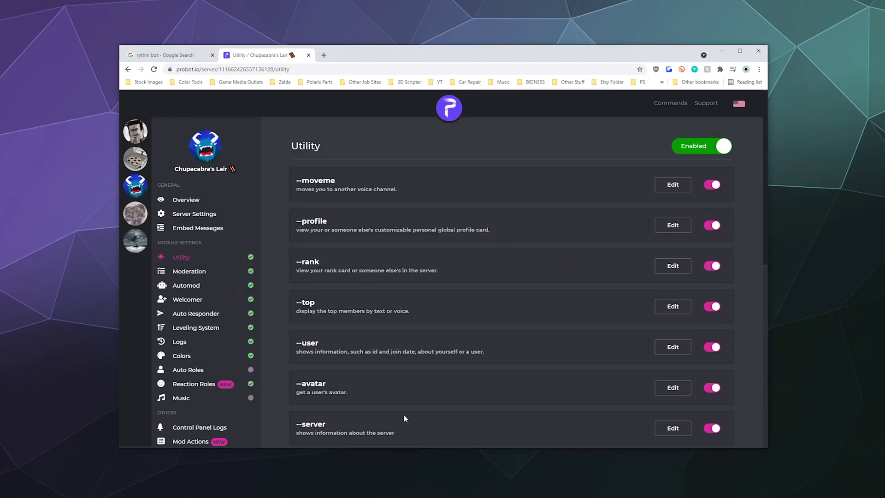
Step: Open the New Embed entry in the server's embed messages and name it "Test Reaction Embed"
left_click(206, 229)
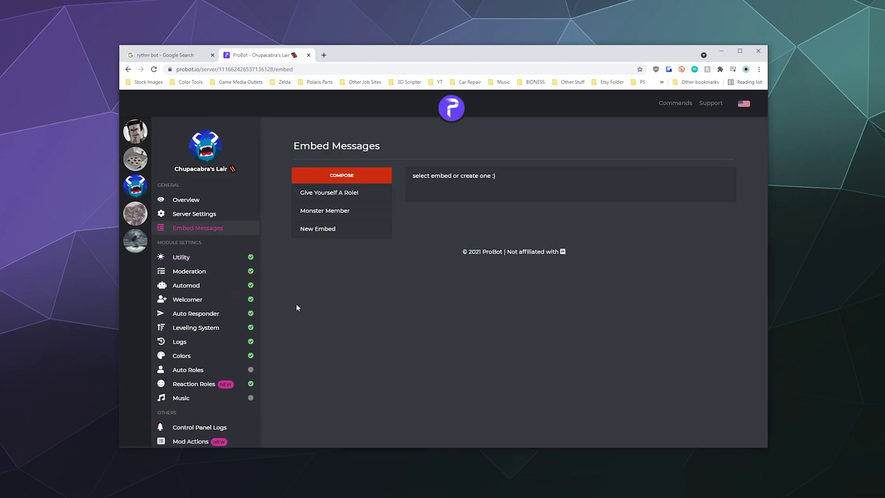
left_click(305, 237)
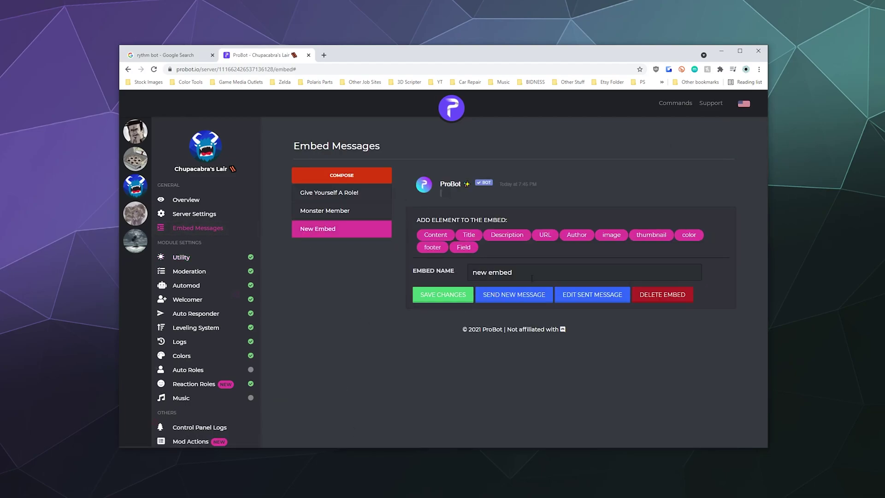
left_click(523, 267)
left_click_drag(523, 268, 449, 281)
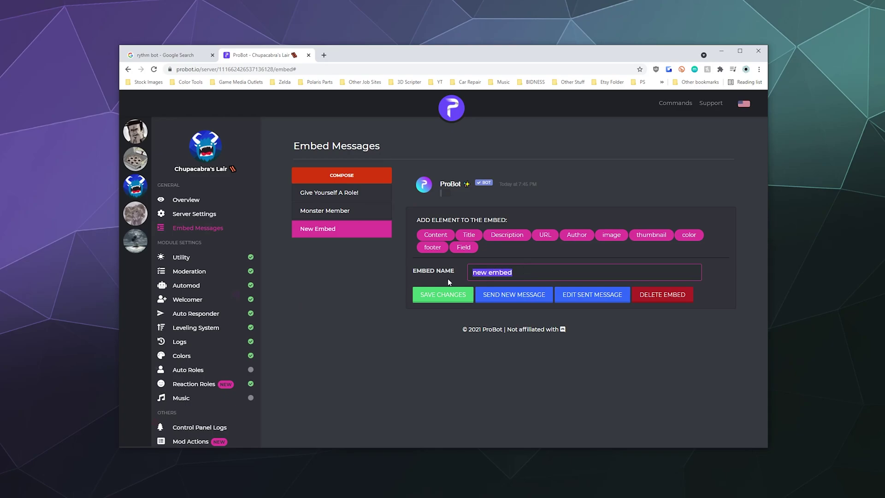
type("Test Reaction Embed")
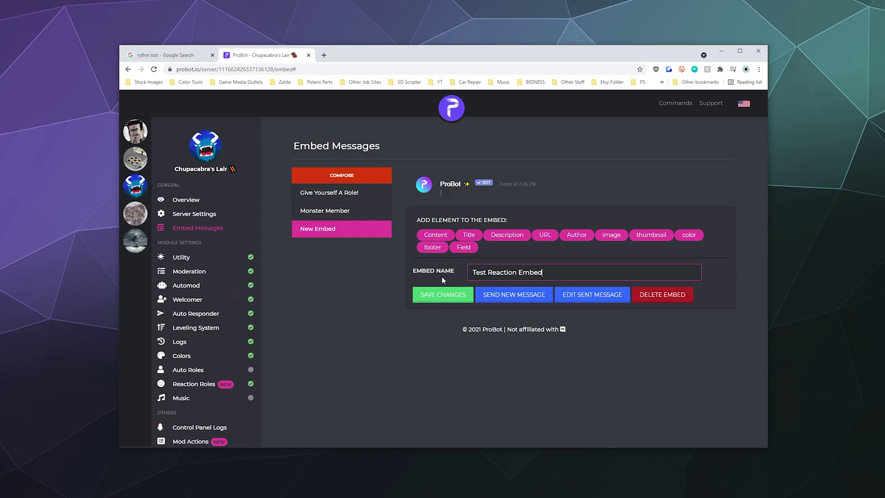
Step: Add a title element to the embed reading "Get Your Roles Here! Click the one you want!"
left_click(469, 235)
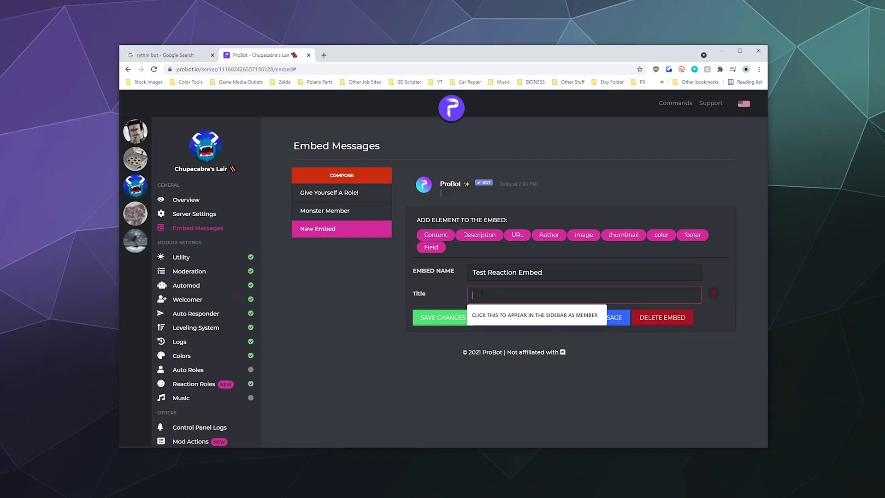
type("Get Yo")
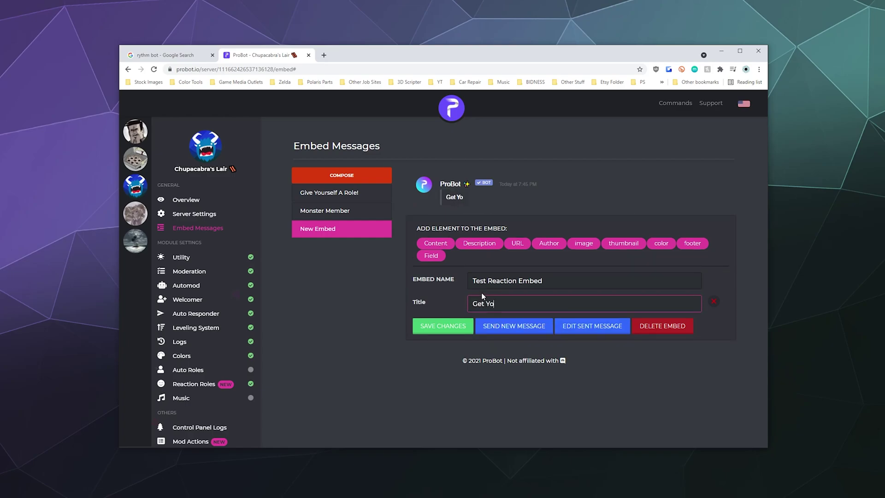
type("ur Roles Here! Click the ")
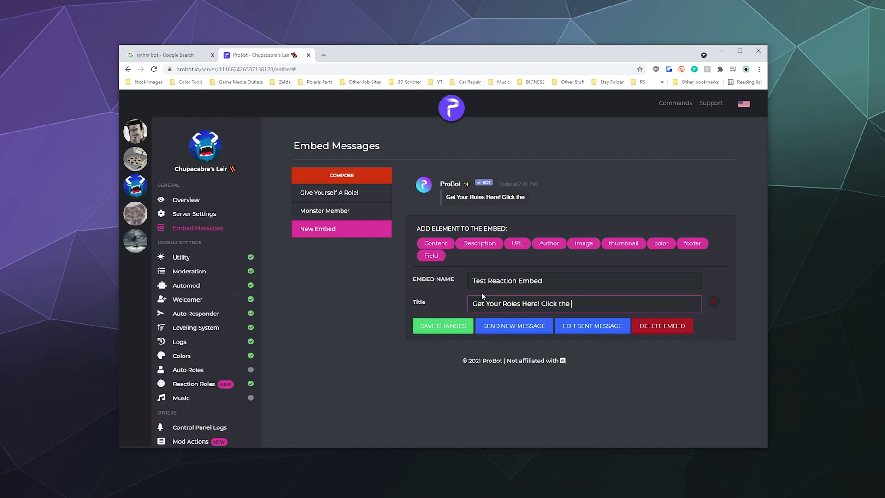
type("one you want!")
Step: Add message content reading "Hey Folks! Brand new Reaction Roles available! Click the emoji under this post. In order to get one."
left_click(435, 243)
left_click(512, 307)
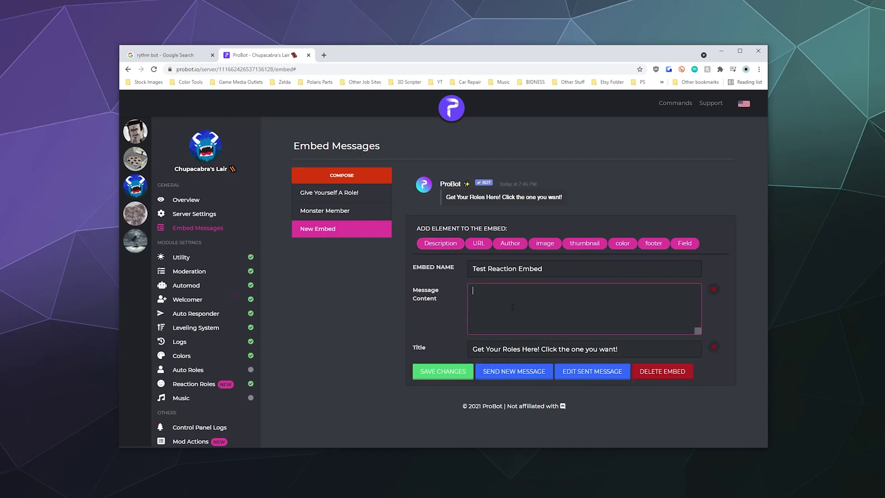
type("Hey Folks! ")
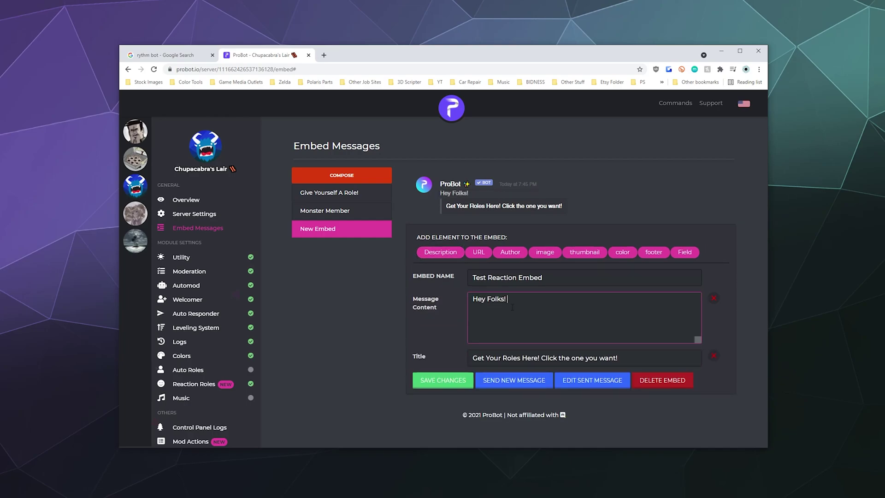
type("Brand new Reaction Roles avai")
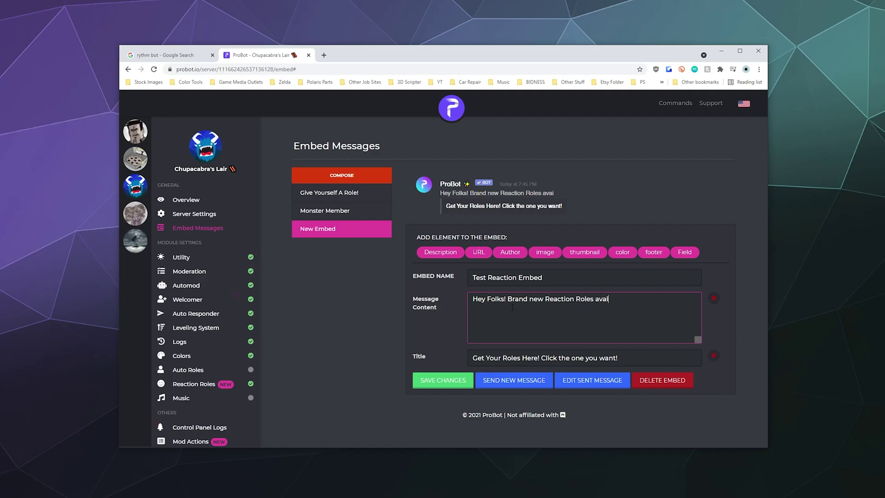
type("lable! Click the em")
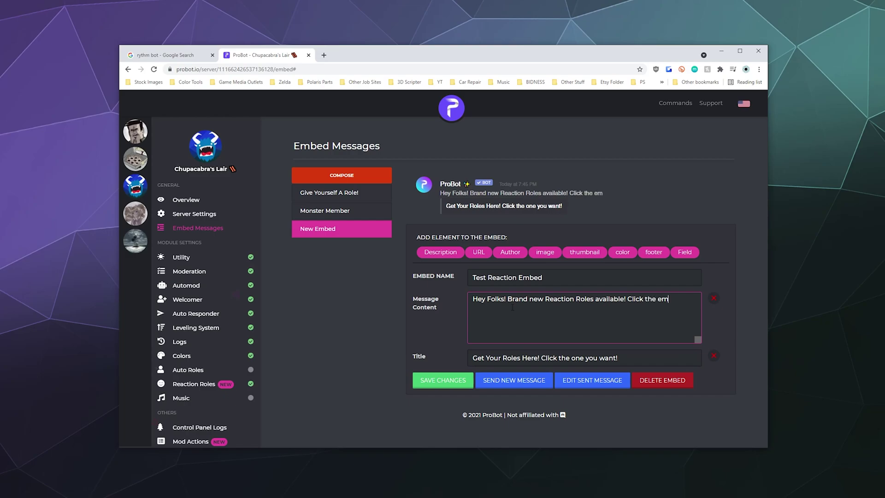
type("oji under this post. In ord")
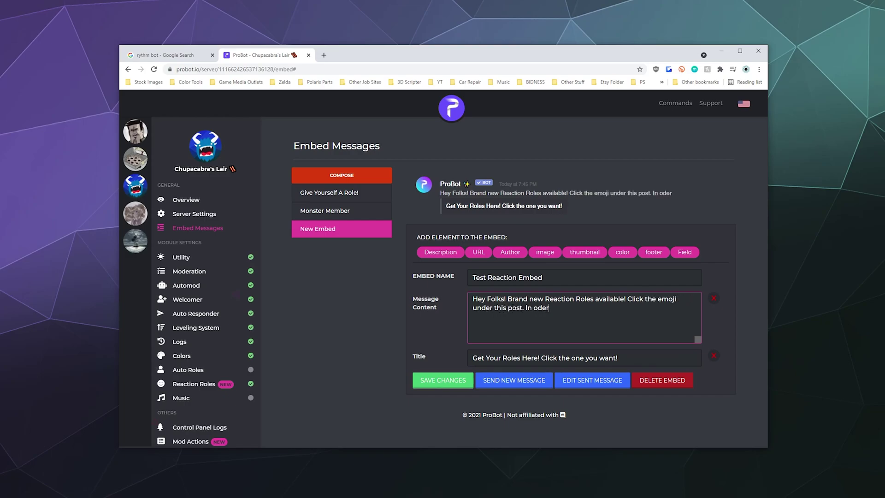
type("er to get one .")
Step: Below the intro text, leave a blank line and add the heading "EMOJI -> ROLE" to the message content
key("Return")
key("Return")
type("DOI")
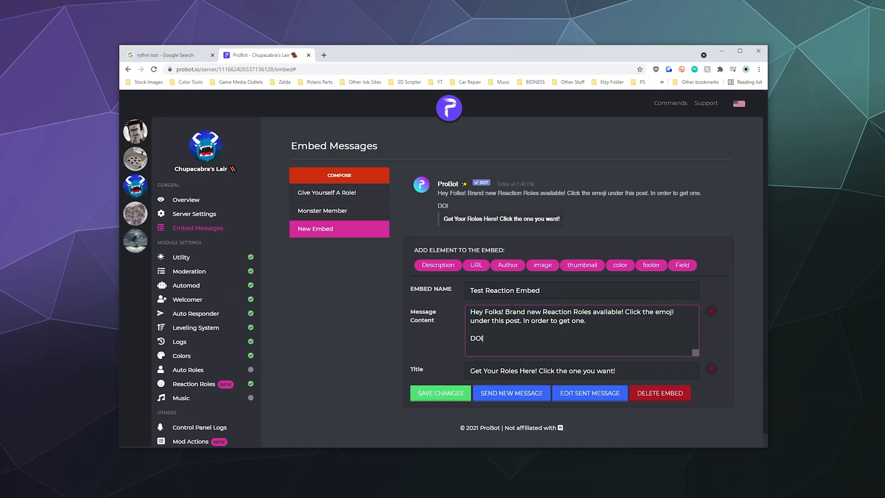
key("BackSpace")
key("BackSpace")
key("BackSpace")
type("EM")
key("BackSpace")
key("BackSpace")
type("EMOJI -> ROLE")
Step: Add the line "Dolphin - Kraken Role" under the heading and separate the two with a blank line
key("Return")
type("D")
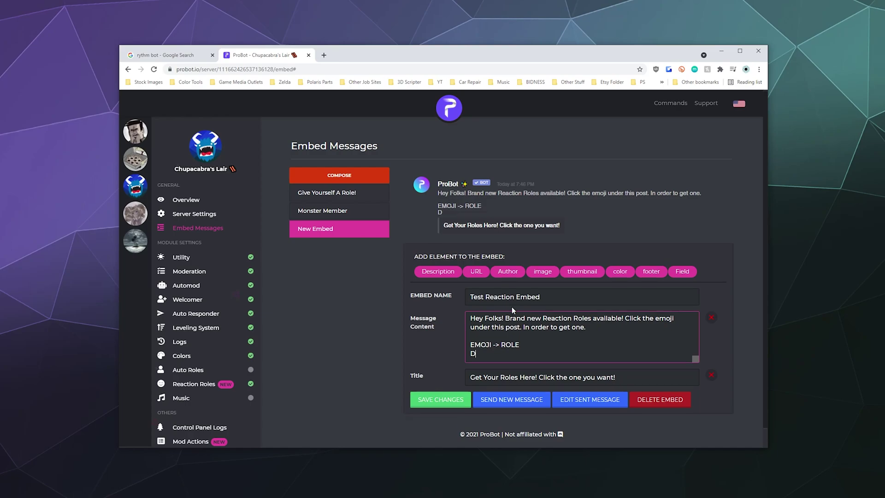
type("olphin - Kraken Role")
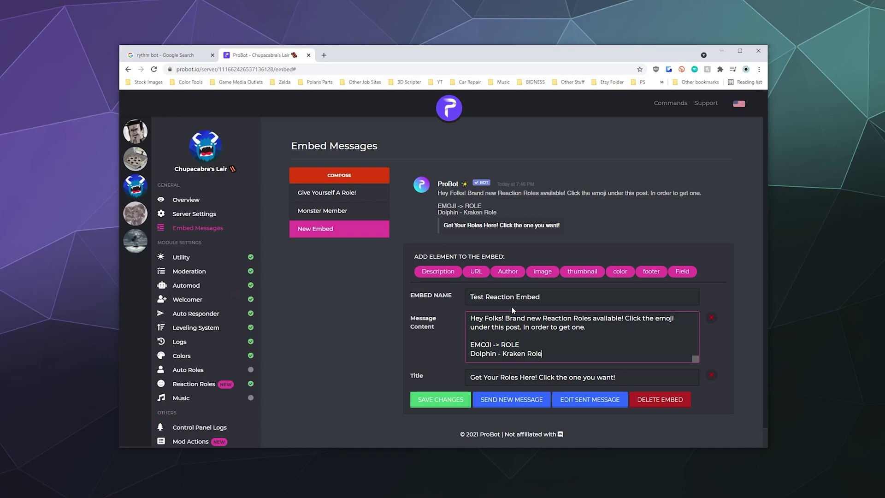
key("Return")
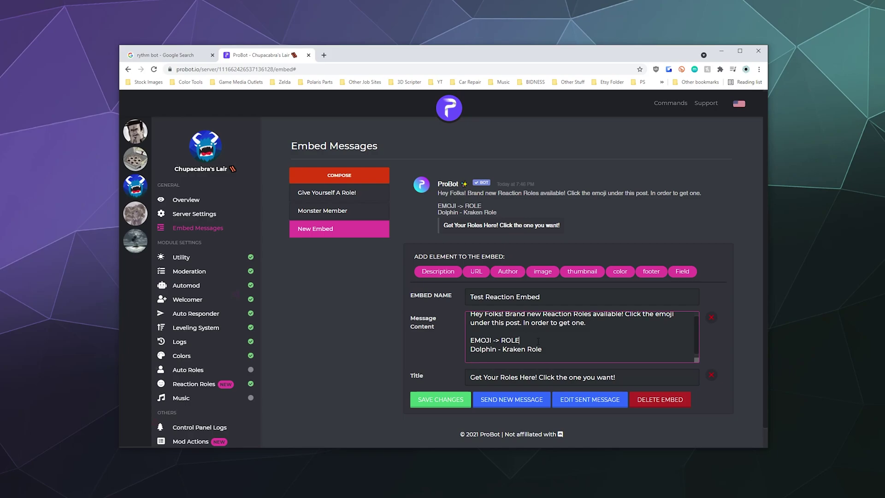
left_click(538, 340)
key("Return")
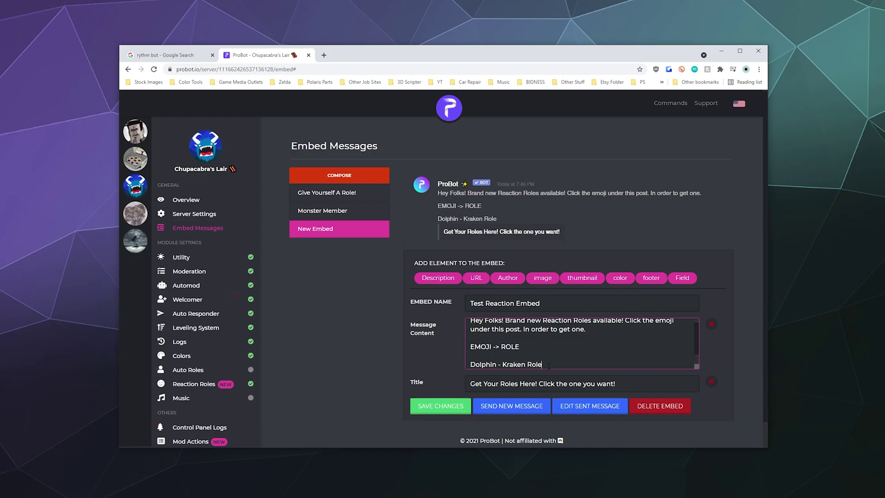
Step: Continue the role list with the lines "Ice Cream - Gremlin" and "Thumbs Up - Medusa"
key("Return")
type("Ice")
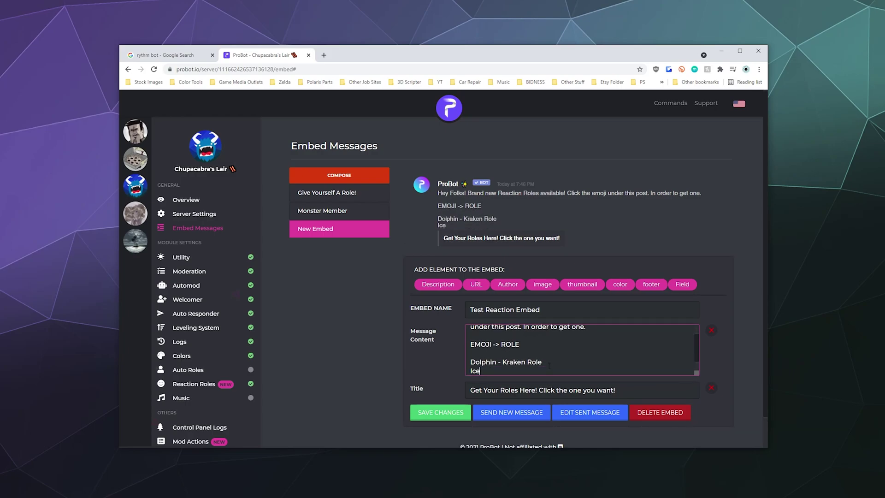
type(" Cream - Gremlin")
key("Return")
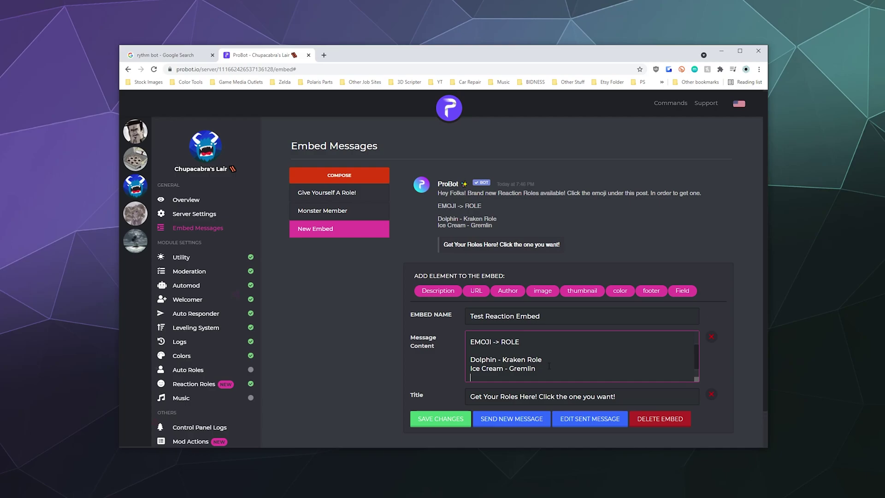
type("Thumbs Up - Medusa")
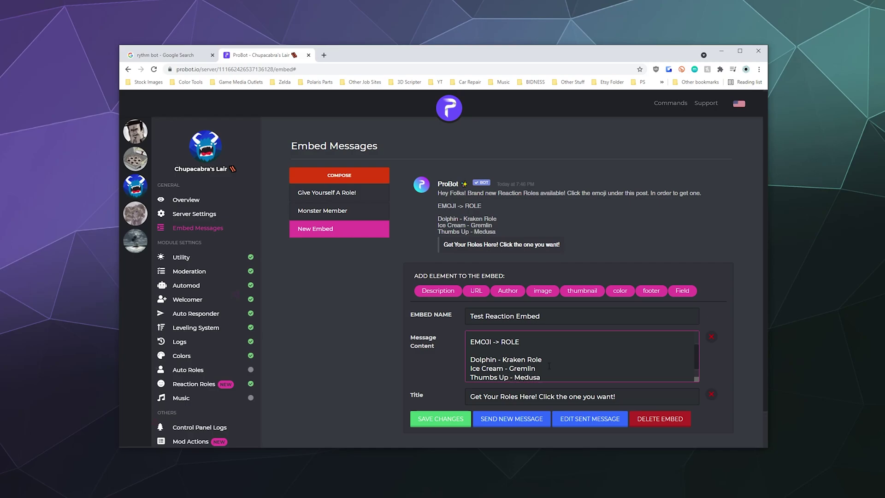
Step: End the message content, after a blank line, with "If you have any trouble. Let me know"
key("Return")
key("Return")
type("If you ")
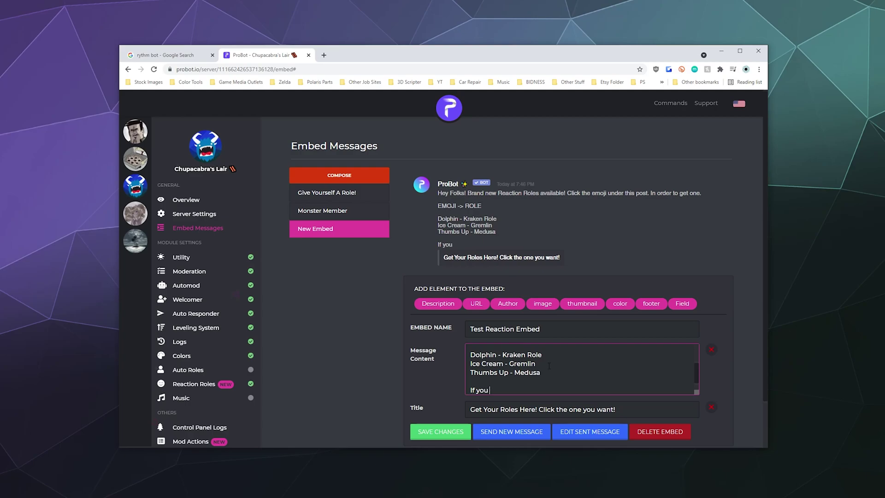
type("have any trouble. Let me know")
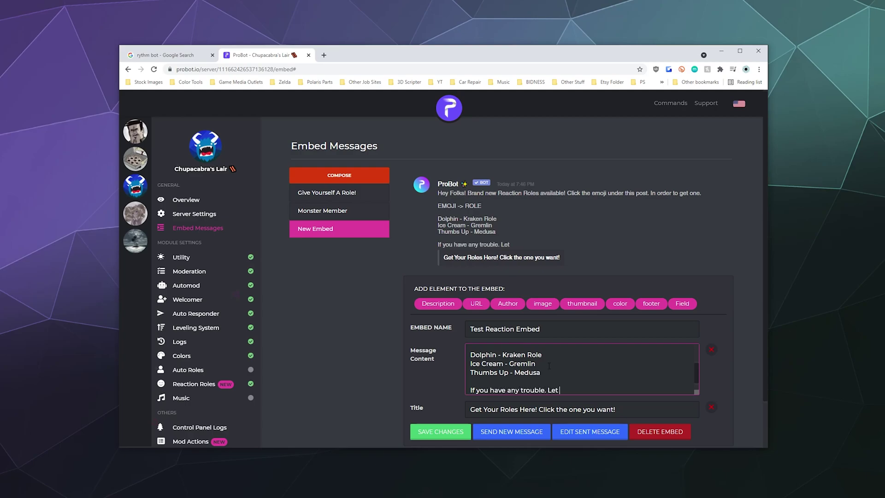
Step: Add an author element to the embed and fill in the suggested author name, leaving its URL empty
left_click(508, 304)
left_click(508, 436)
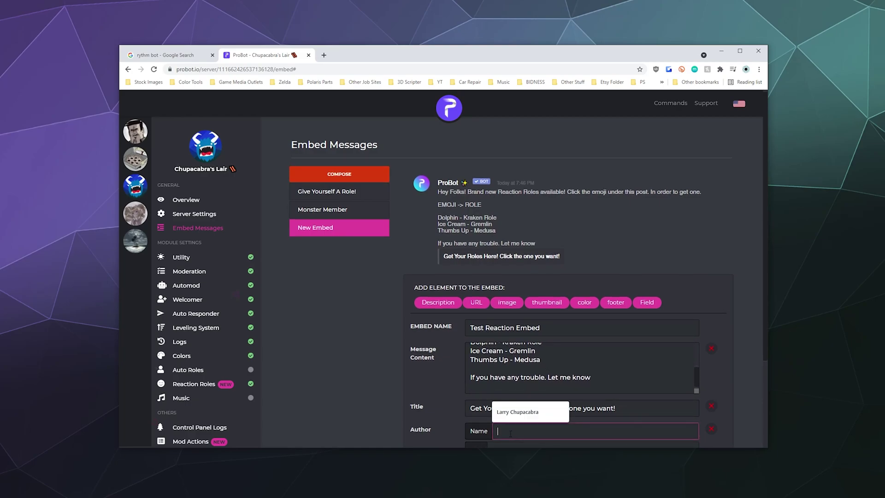
left_click(524, 408)
scroll(759, 353, "down", 3)
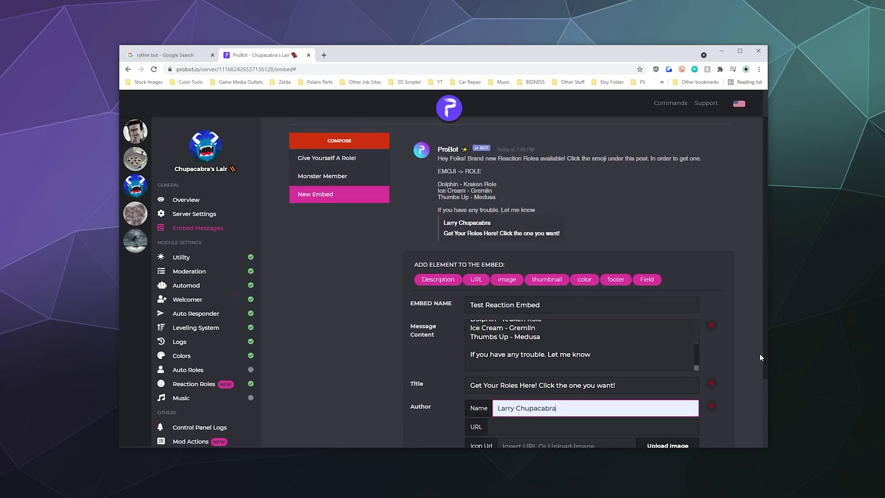
left_click(508, 364)
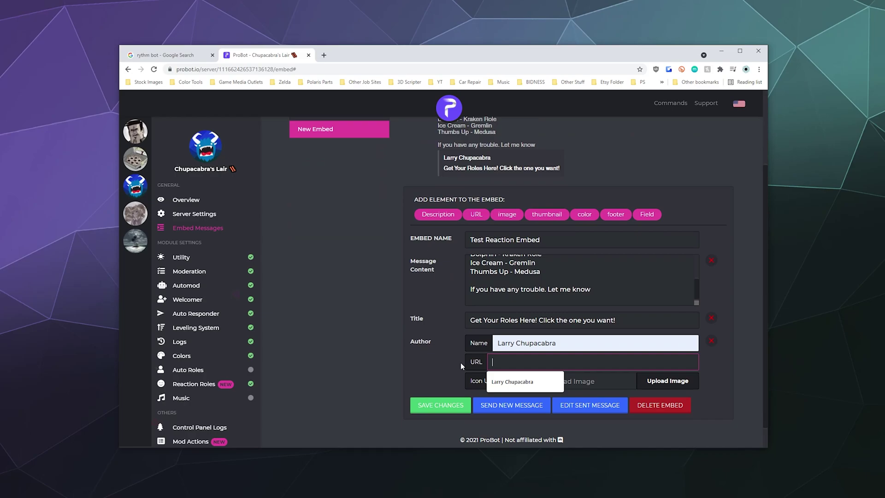
left_click(452, 366)
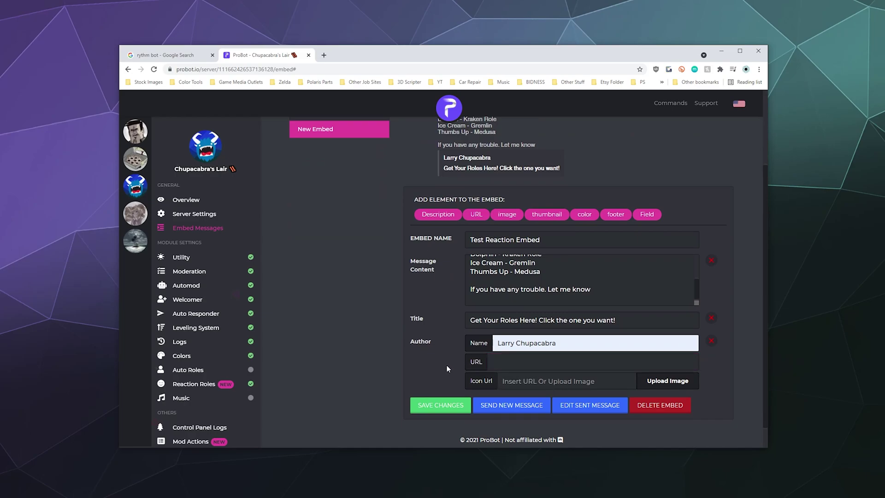
Step: Save the changes to the Test Reaction Embed, leaving the author's icon URL empty
left_click(512, 382)
left_click(441, 386)
scroll(416, 242, "down", 1)
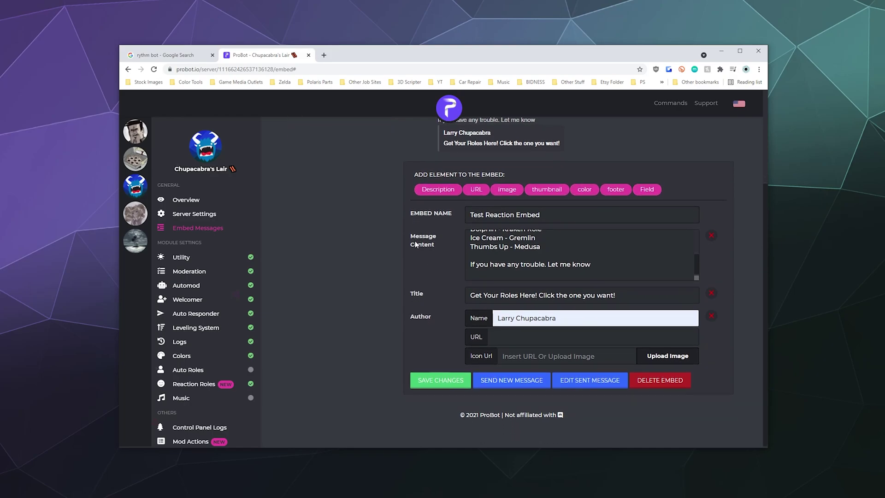
scroll(459, 272, "up", 3)
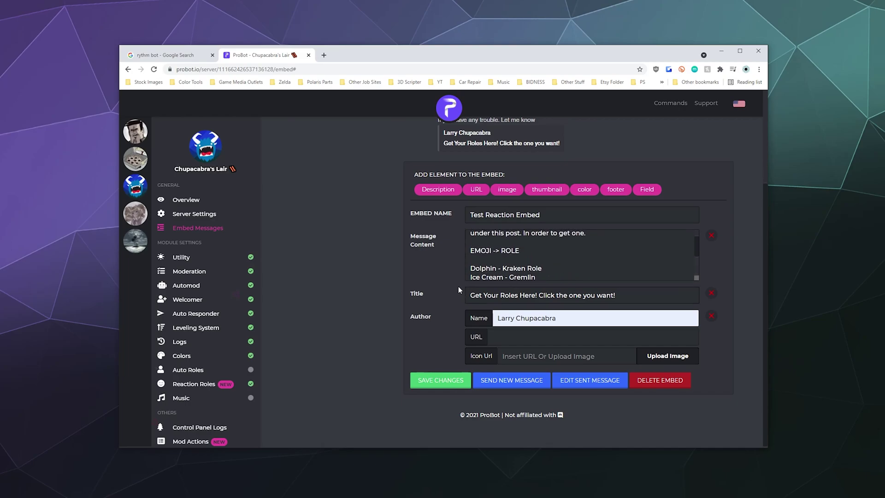
scroll(430, 261, "up", 1)
scroll(430, 264, "down", 2)
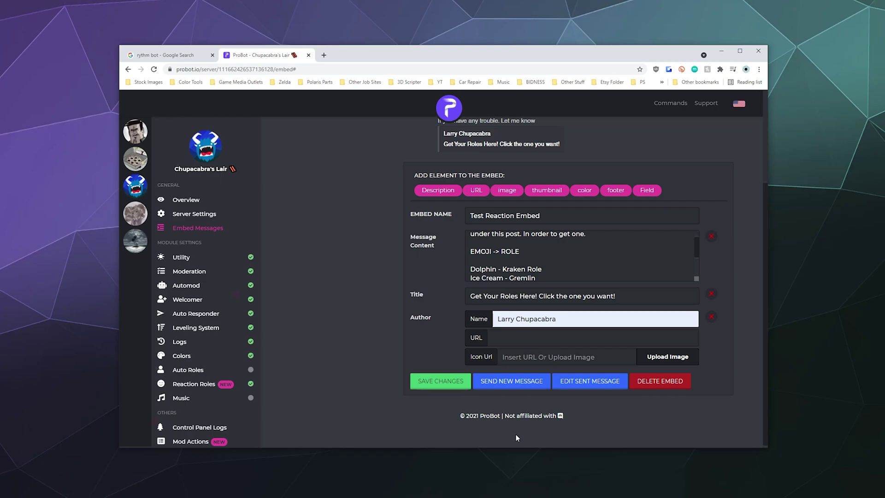
Step: Send the embed as a new message to #private-testing-channel
left_click(488, 386)
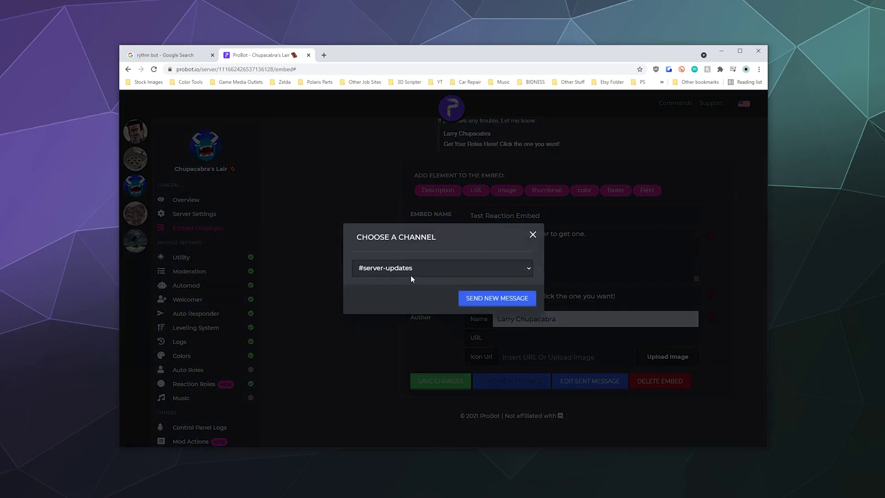
left_click(410, 272)
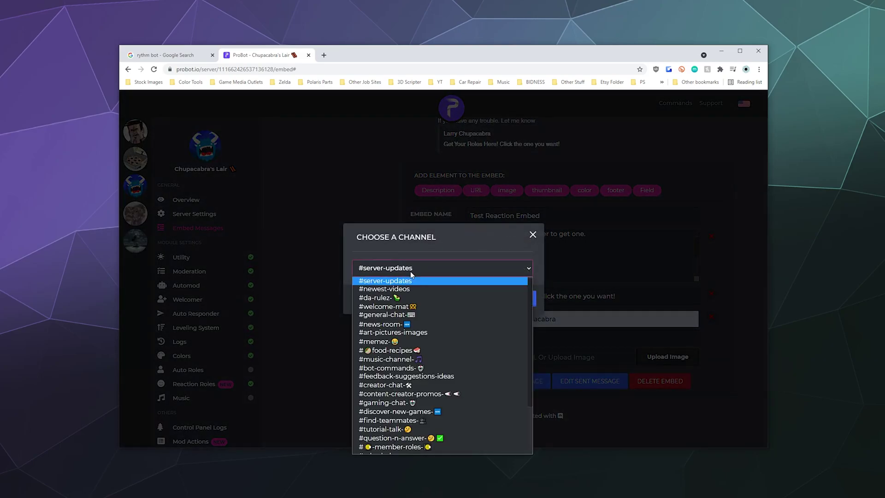
scroll(424, 425, "down", 2)
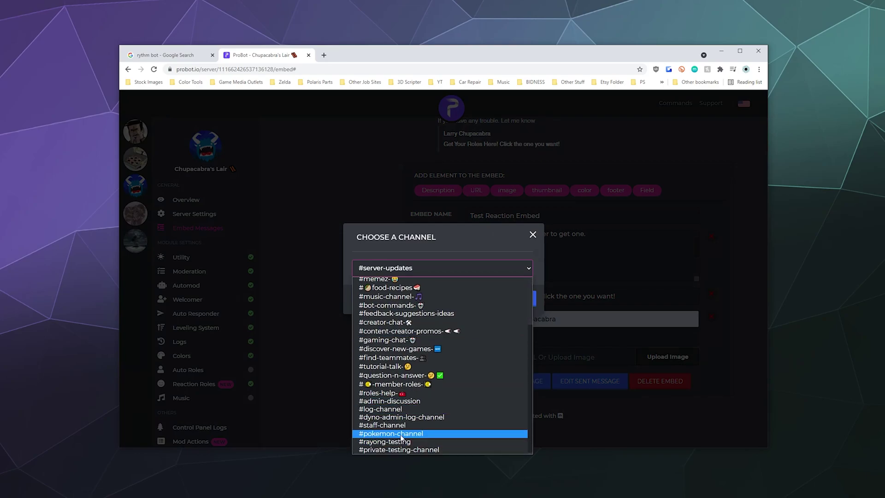
left_click(404, 448)
left_click(529, 296)
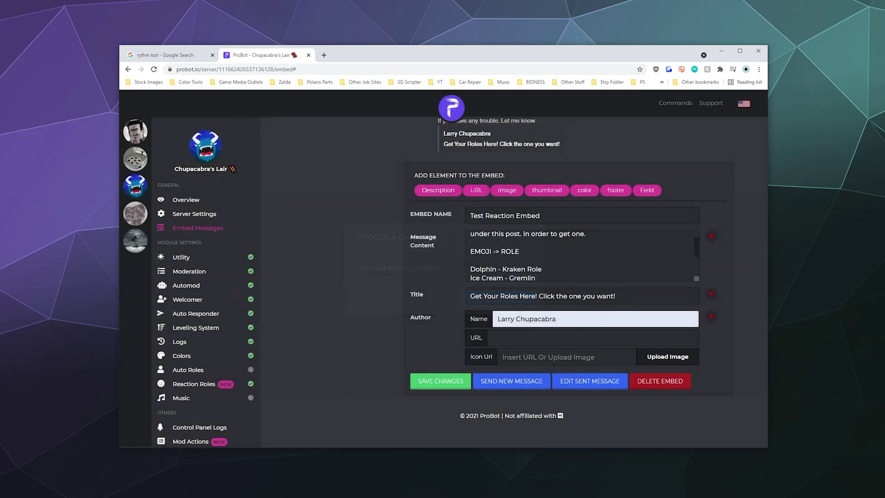
Step: Switch to Discord and open #private-testing-channel to review how the posted embed message looks
key("alt+Tab")
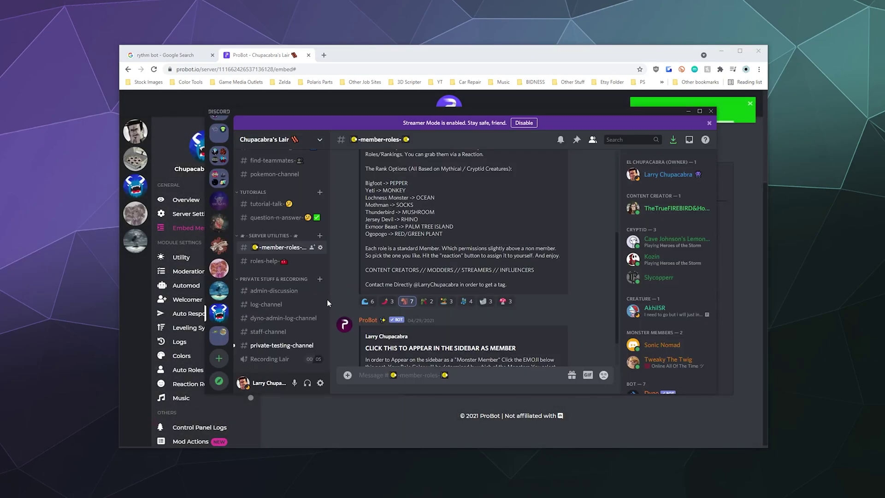
left_click(279, 345)
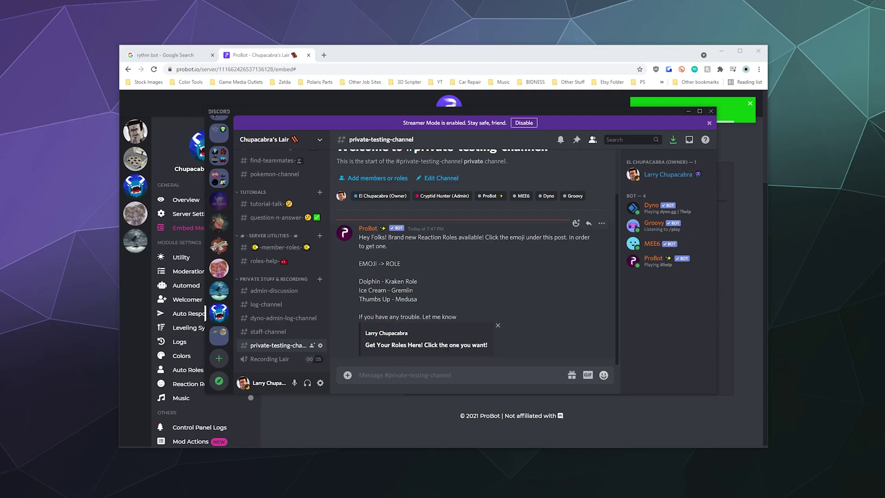
scroll(369, 336, "up", 1)
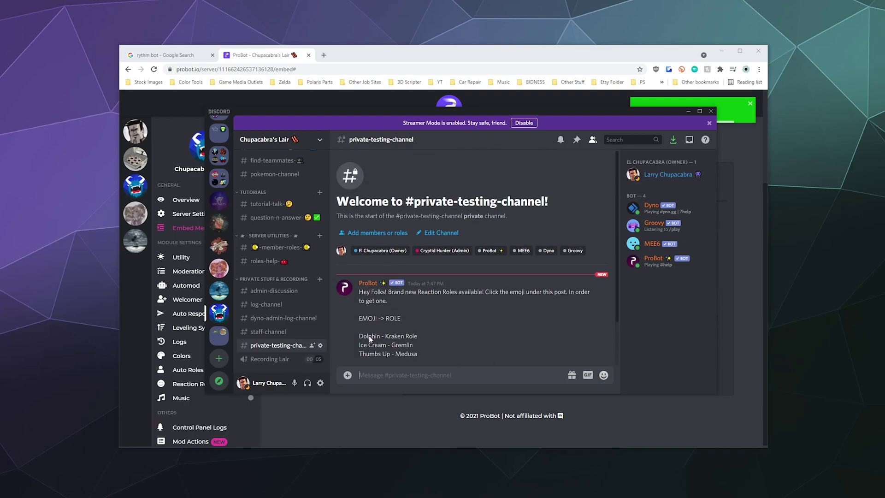
scroll(361, 275, "down", 1)
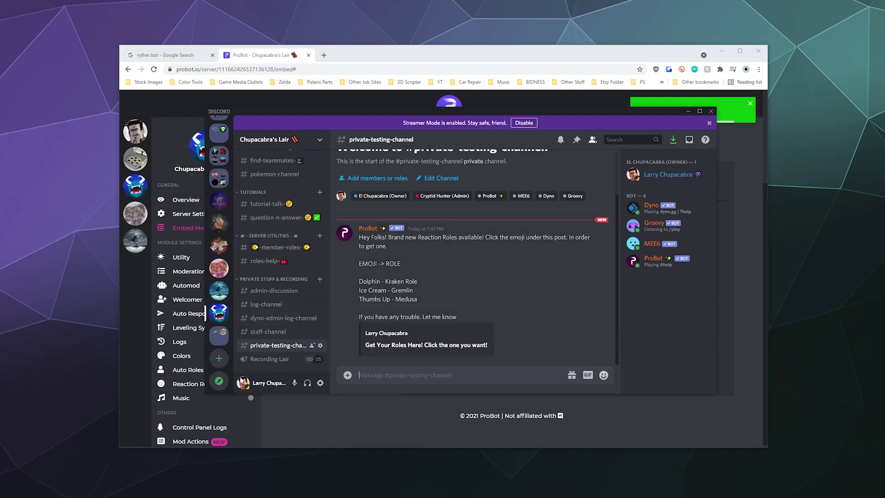
Step: Return to ProBot in the browser and remove the embed's Title and Message Content elements, taking out the message text first
left_click(322, 440)
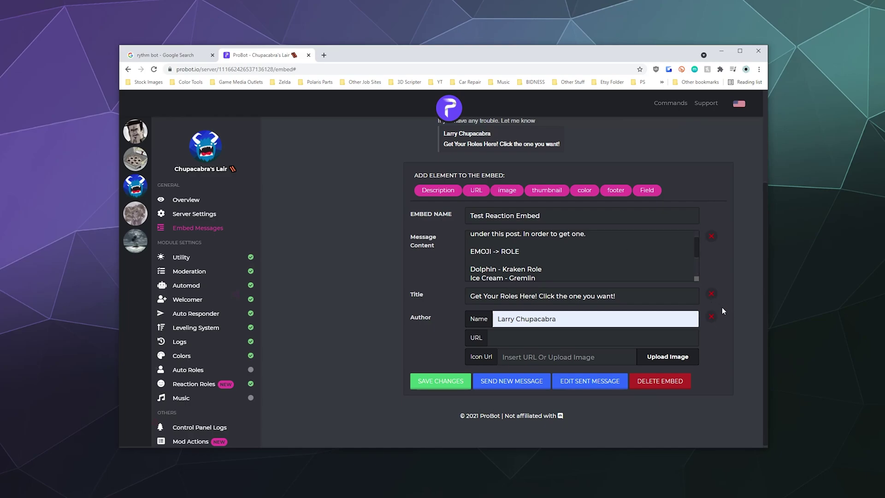
left_click(711, 293)
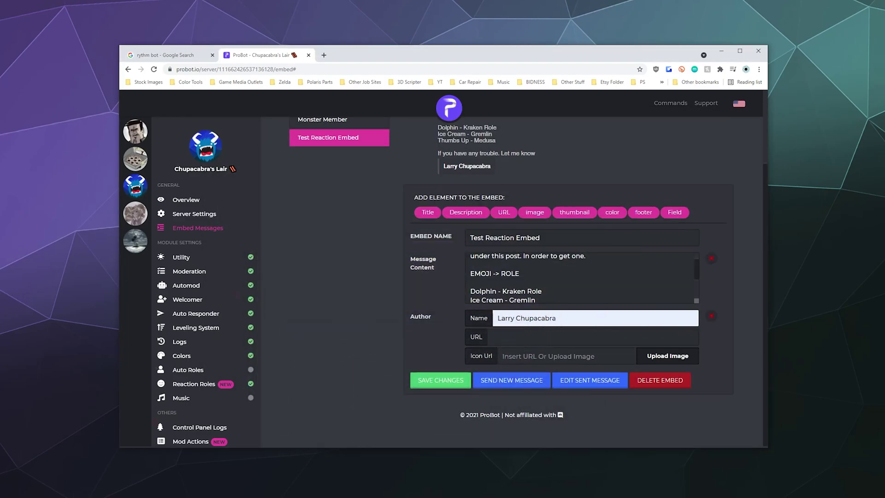
left_click(549, 298)
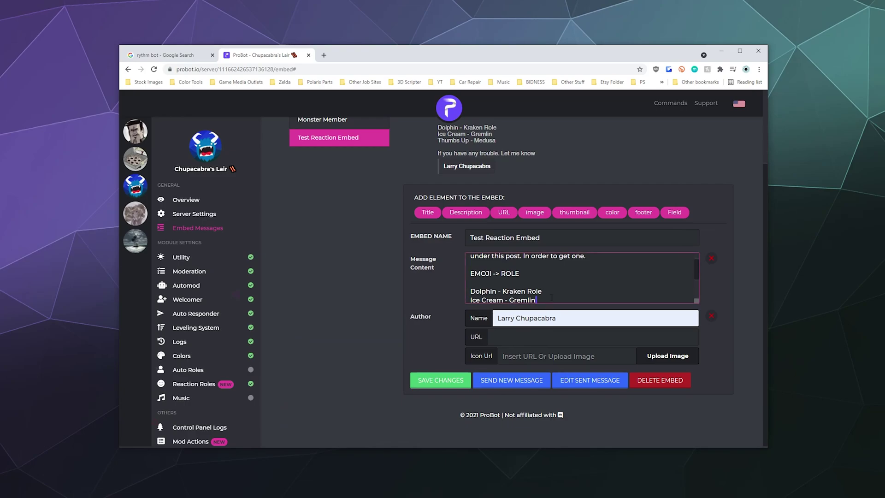
key("ctrl+a")
key("BackSpace")
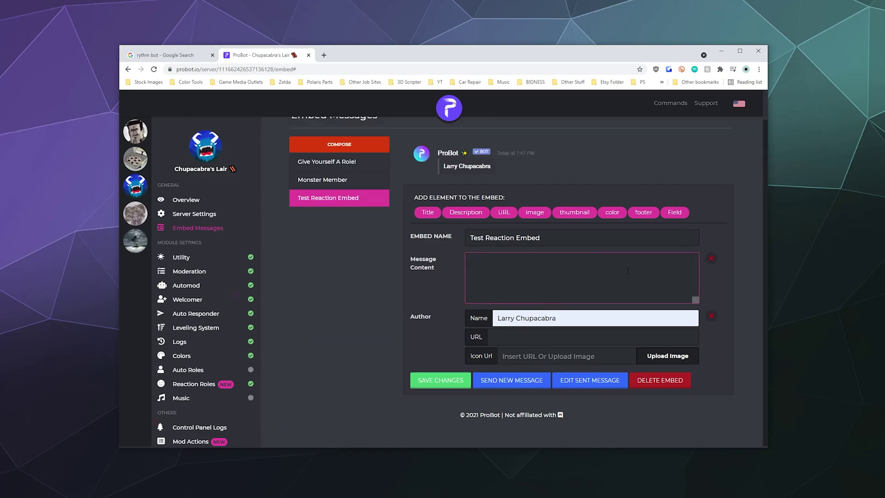
left_click(713, 259)
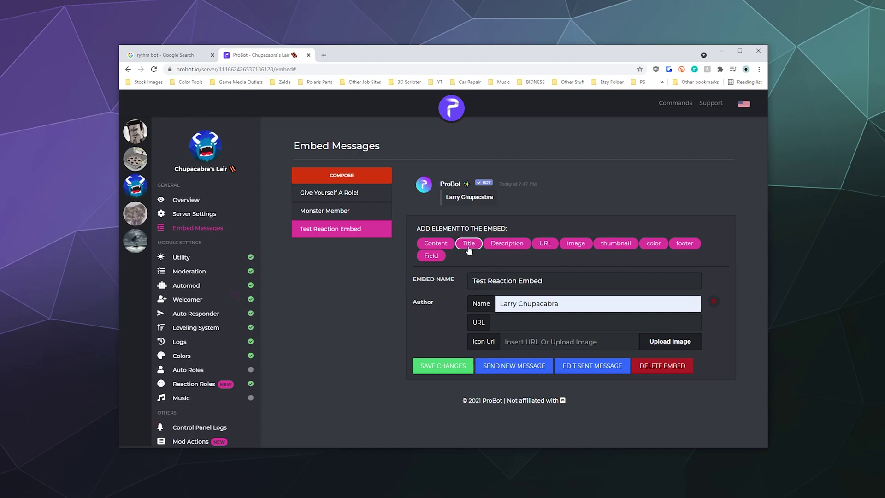
Step: Add a Description element containing the full former message text, from "Hey Folks!" to "Let me know", and save the embed
left_click(490, 244)
left_click(517, 311)
type("Hey Folks! Brand new Reaction Roles available! Click the emoji under this post. In order to get one.  EMOJI -> ROLE  Dolphin - Kraken Role Ice Cream - Gremlin Thumbs Up - Medusa  If you have any trouble. Let me know")
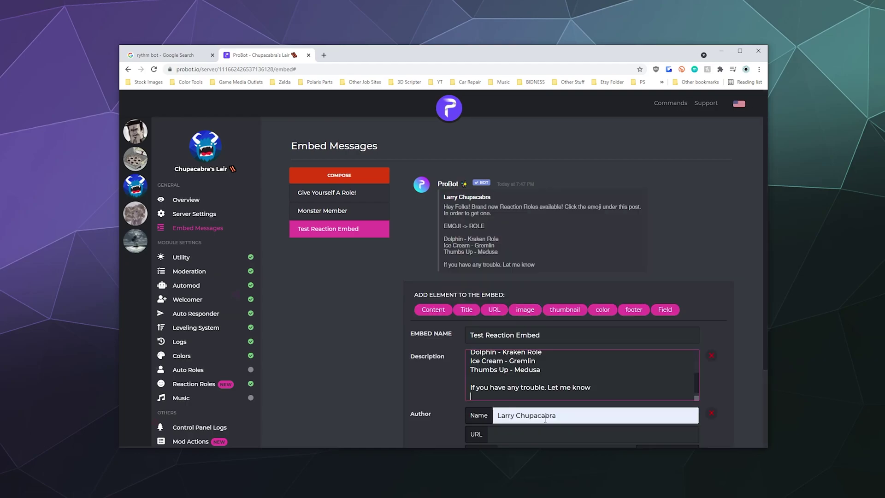
scroll(663, 343, "down", 2)
left_click(452, 384)
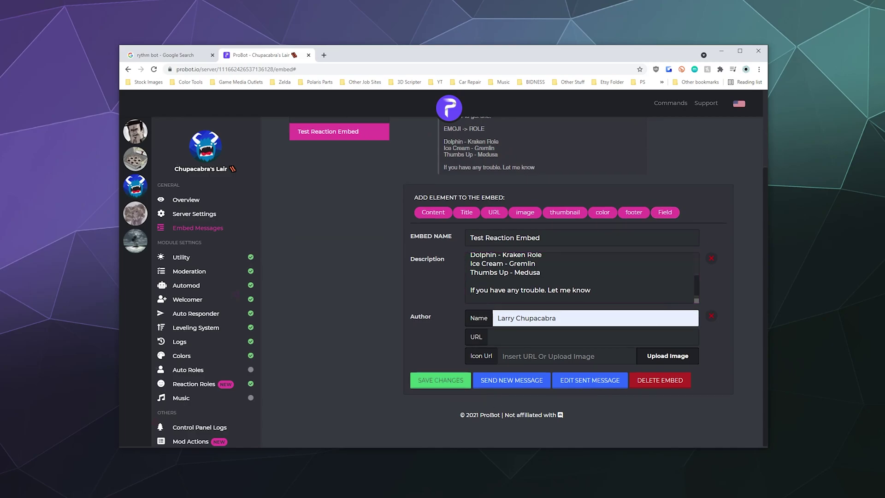
Step: Switch to Discord and delete the earlier ProBot message from #private-testing-channel
key("alt+Tab")
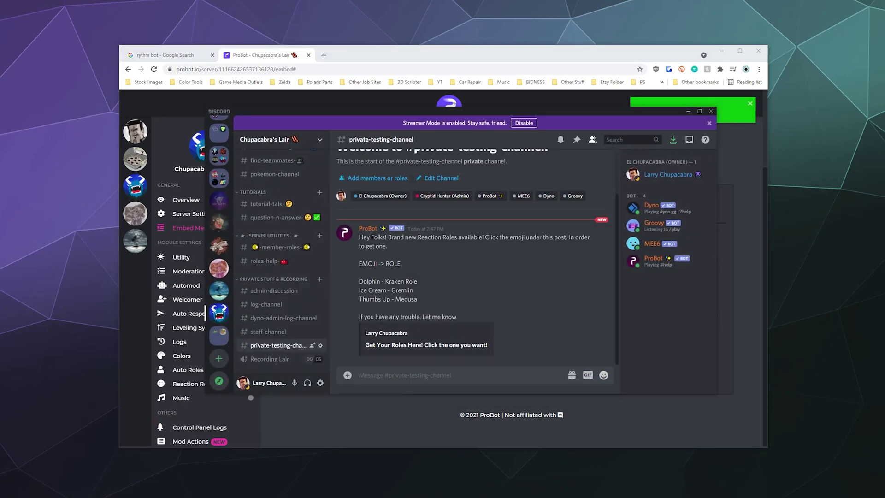
left_click(604, 208)
left_click(555, 313)
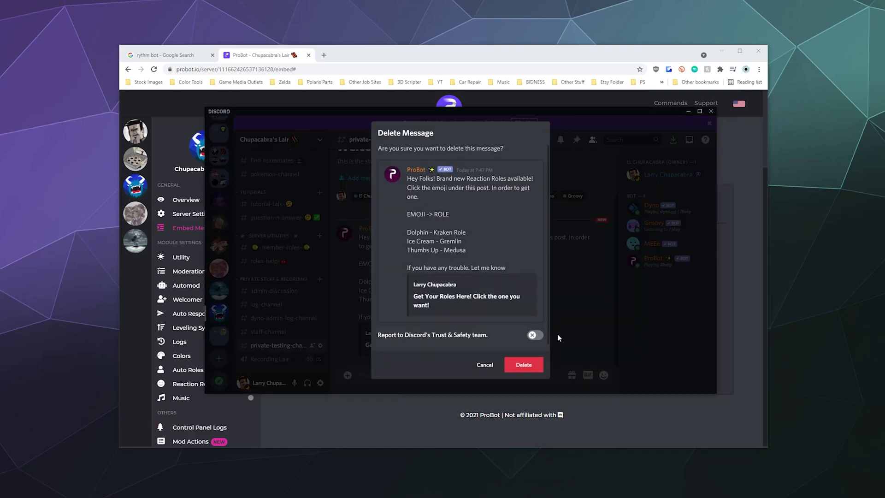
left_click(524, 365)
Step: Return to ProBot, send the revised embed as a new message to #private-testing-channel, and view the post in Discord
left_click(421, 425)
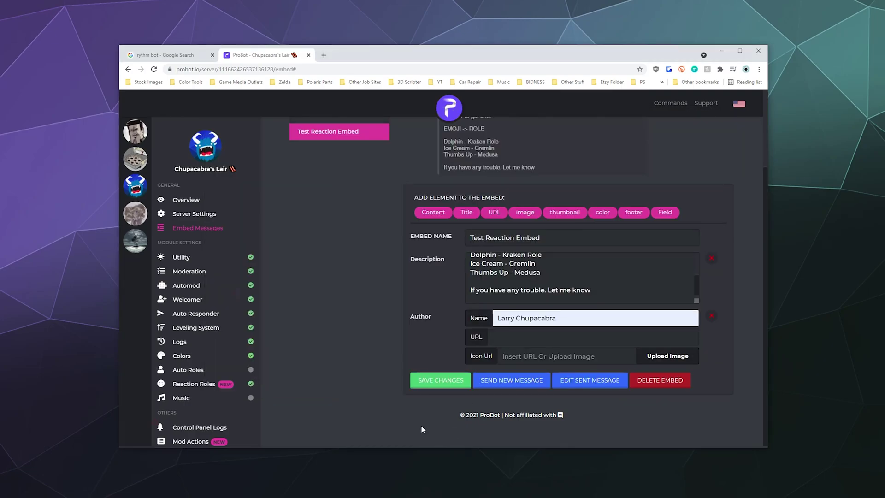
left_click(506, 389)
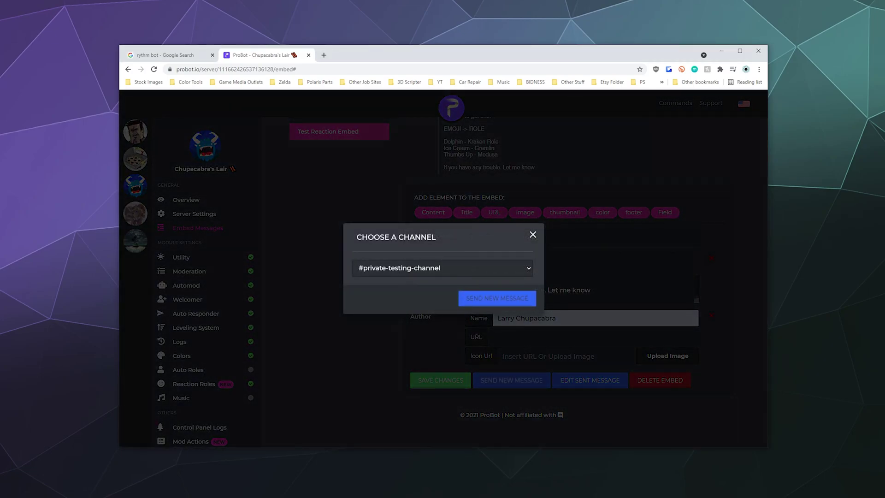
key("alt+Tab")
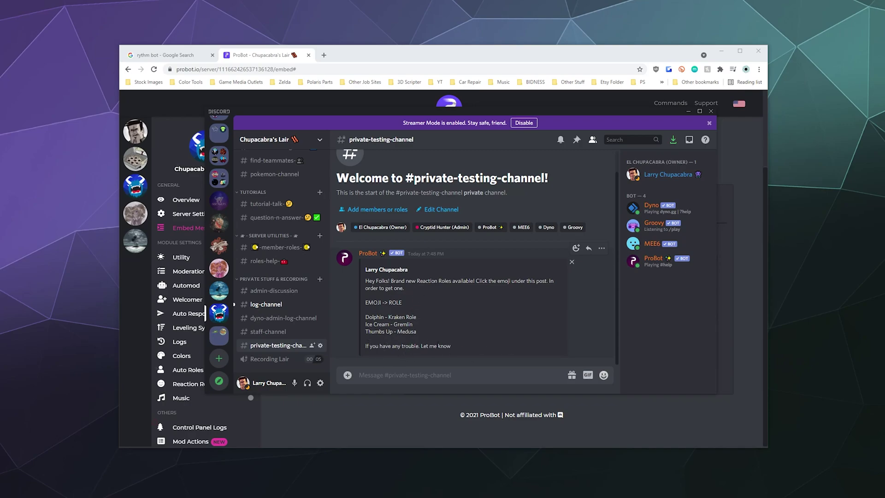
Step: Return to ProBot, open the server's Reaction Roles settings and add a new reaction message entry
left_click(385, 425)
scroll(193, 270, "down", 1)
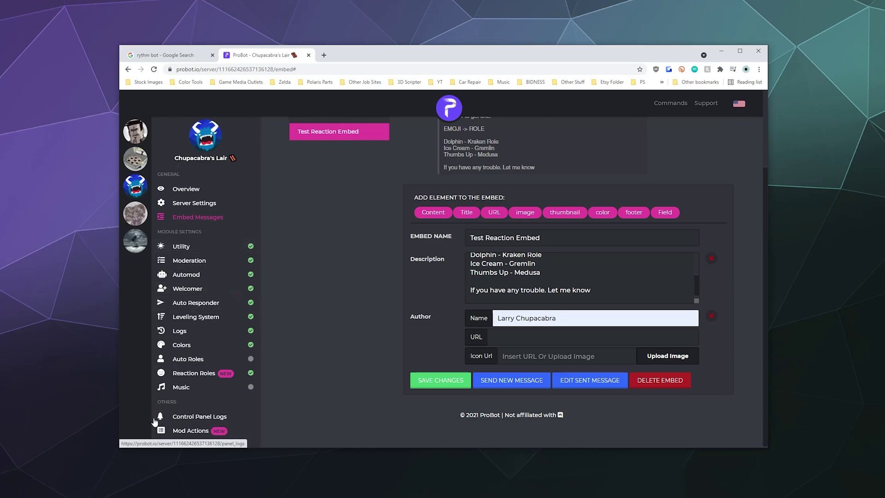
left_click(188, 361)
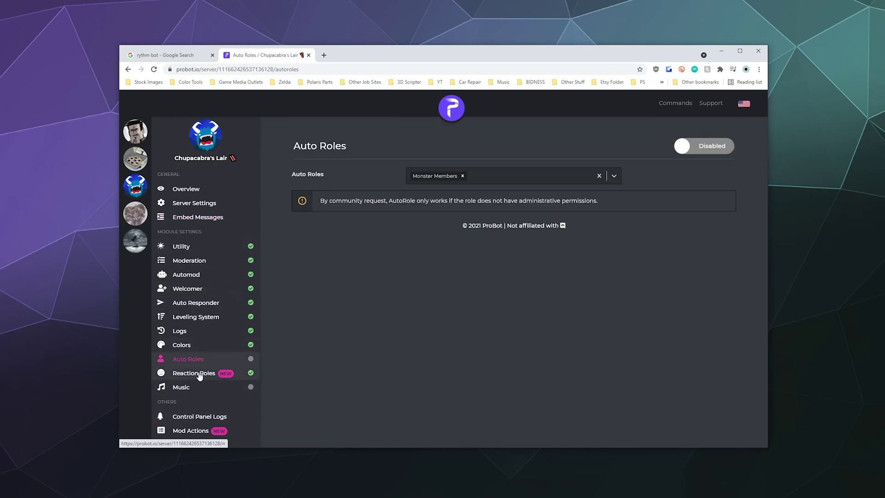
left_click(200, 374)
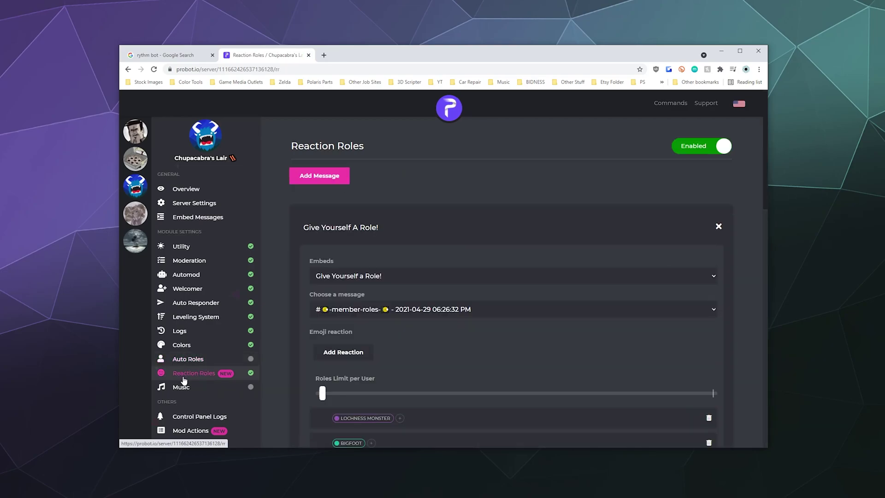
scroll(349, 201, "down", 6)
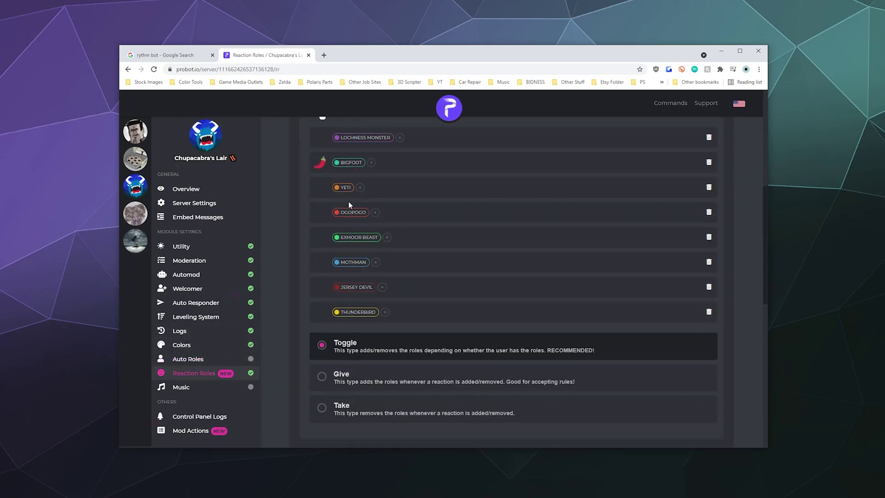
scroll(311, 294, "up", 6)
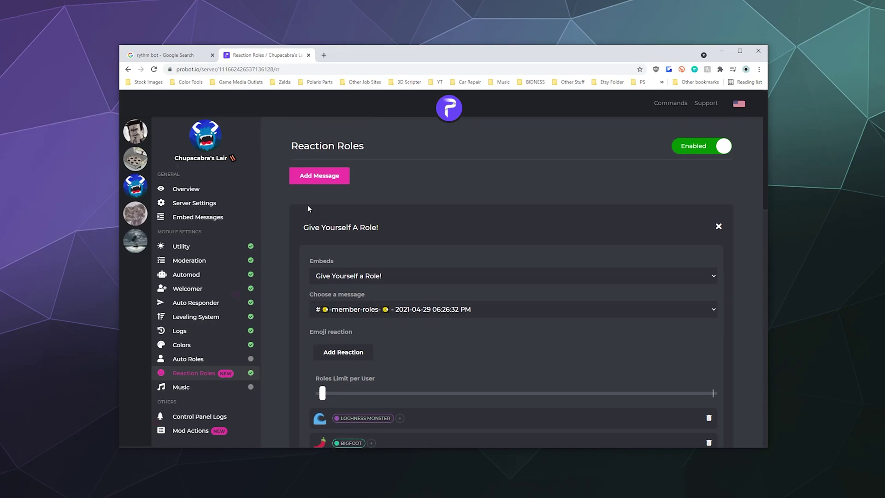
left_click(310, 179)
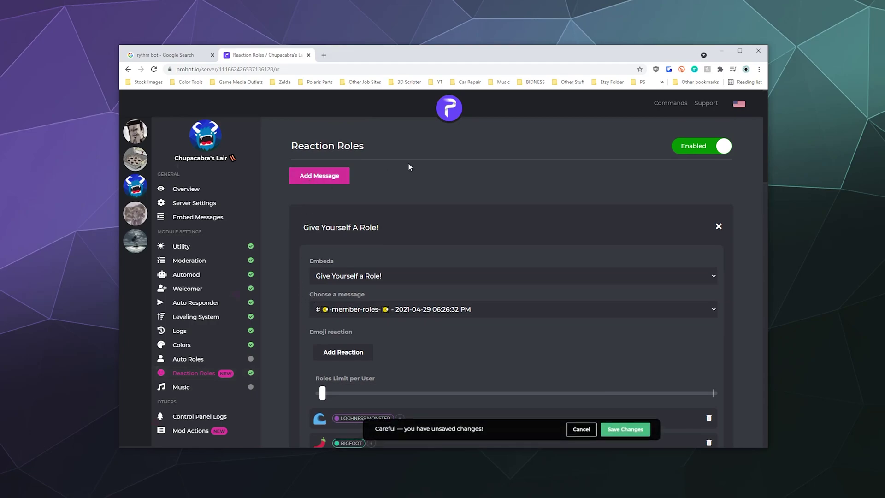
scroll(503, 278, "down", 10)
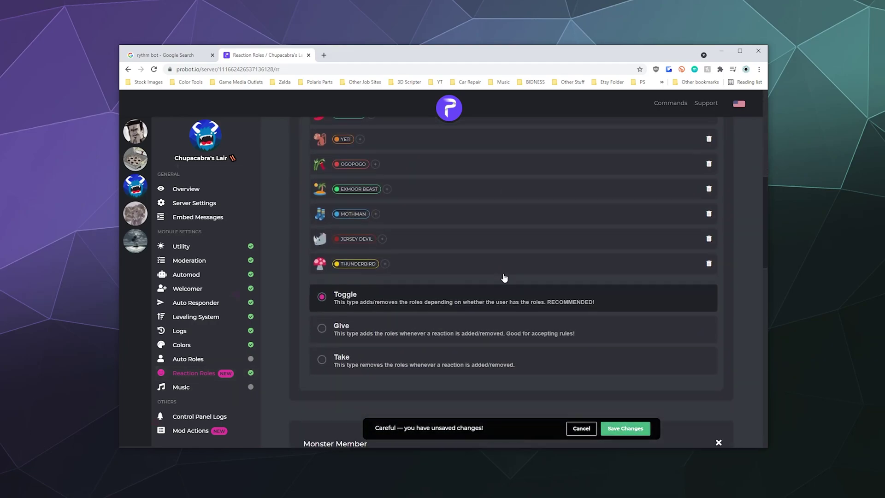
scroll(414, 289, "down", 8)
scroll(386, 231, "up", 2)
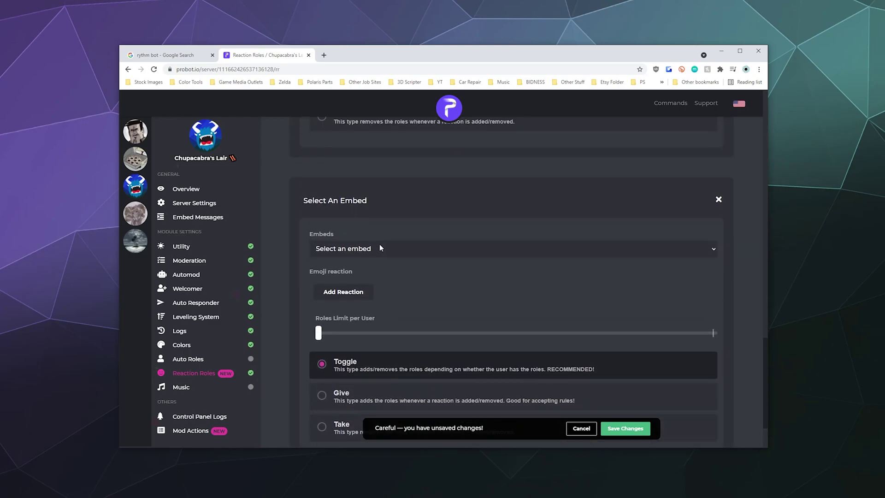
left_click(347, 262)
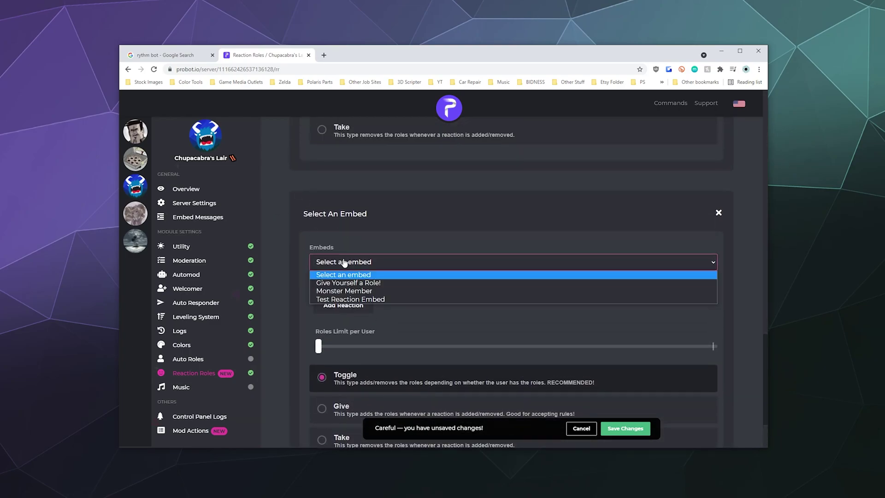
left_click(356, 300)
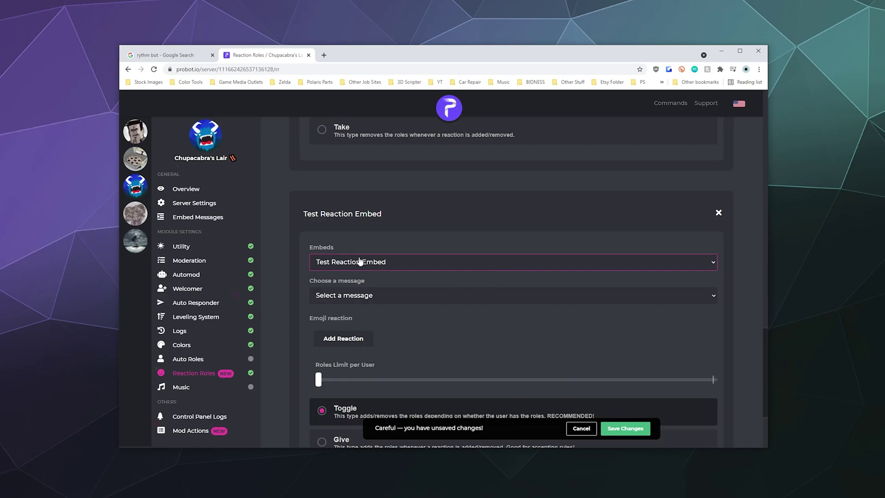
left_click(324, 300)
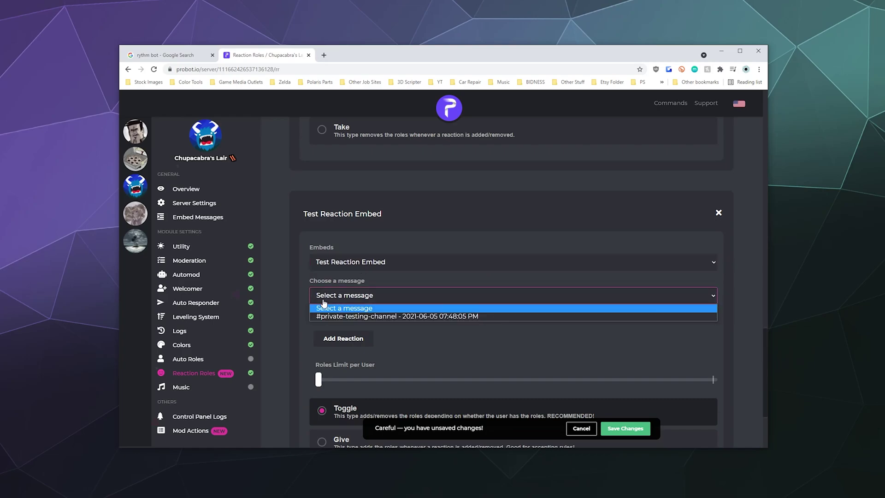
left_click(357, 320)
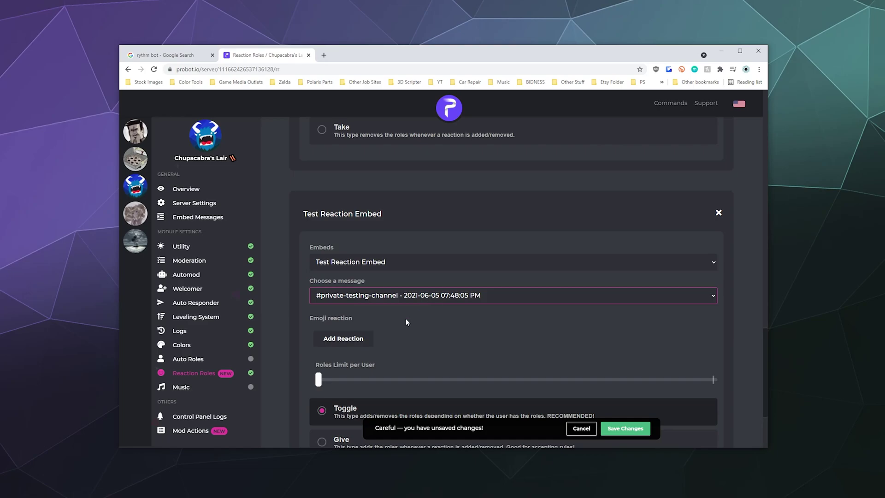
Step: Add a thumbs-up emoji reaction to the Test Reaction Embed entry and browse the roles available for it
left_click(342, 341)
scroll(500, 335, "down", 2)
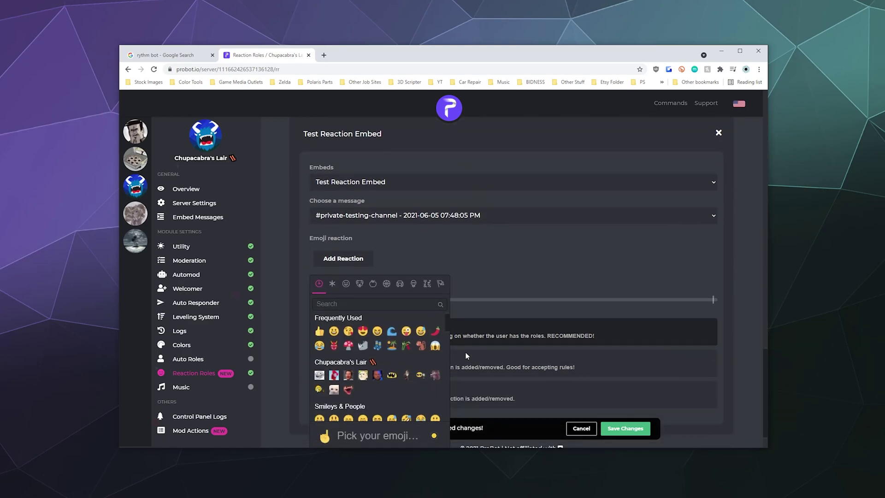
left_click(321, 336)
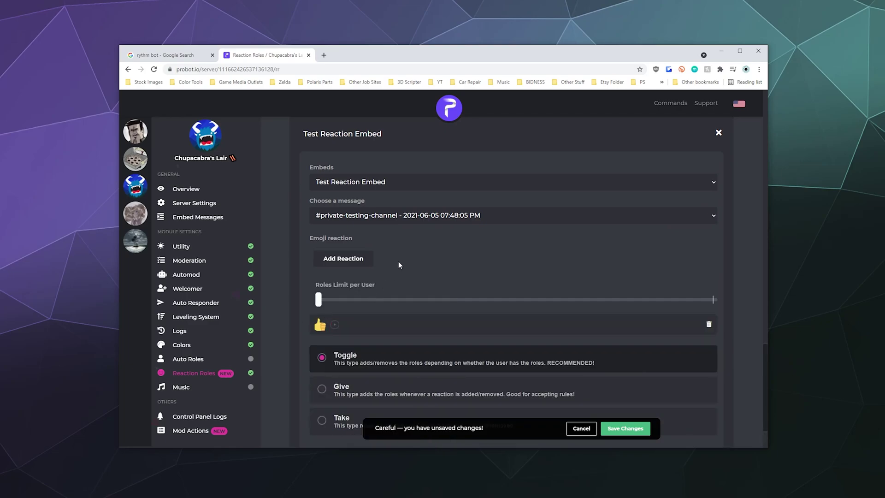
left_click(335, 325)
scroll(369, 406, "down", 5)
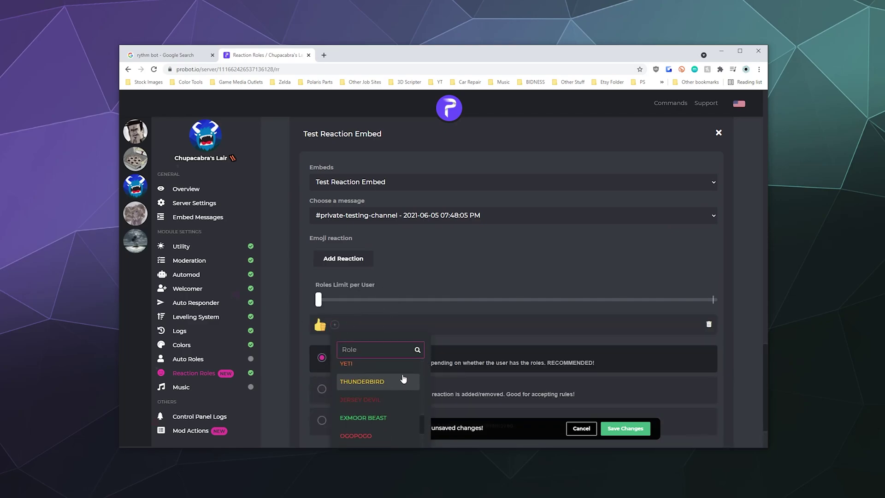
scroll(403, 378, "down", 5)
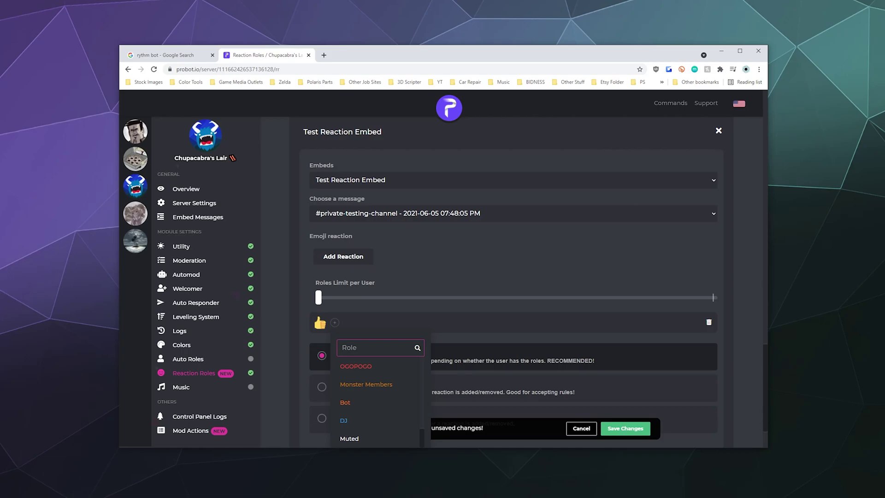
Step: Switch to Discord, open the role list in the Chupacabra's Lair server settings and look through the existing roles
key("alt+Tab")
left_click(268, 140)
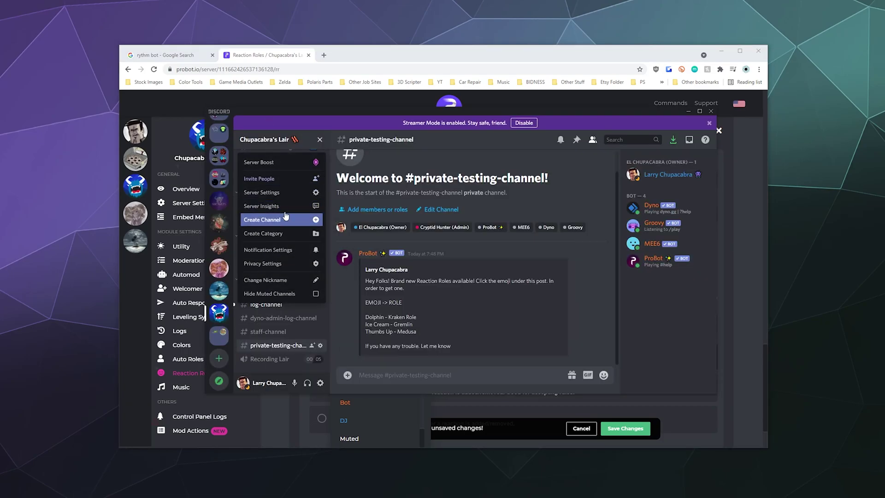
left_click(279, 193)
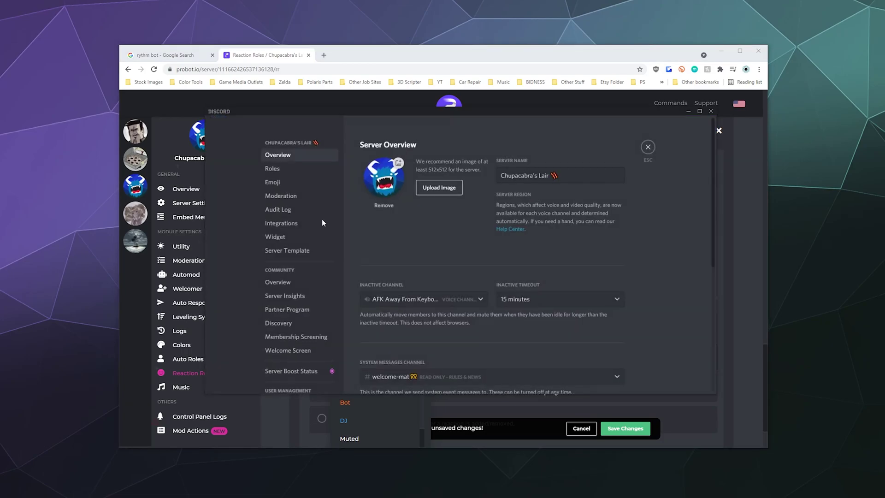
left_click(288, 169)
scroll(430, 295, "down", 6)
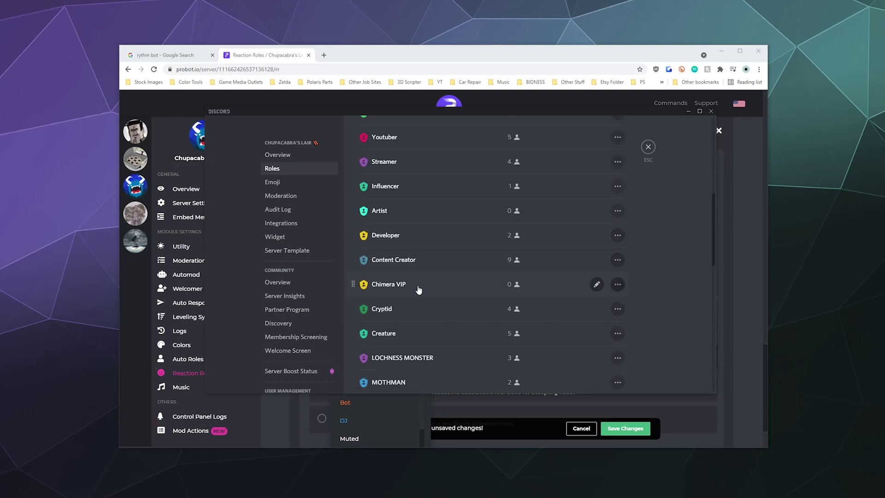
scroll(419, 291, "down", 3)
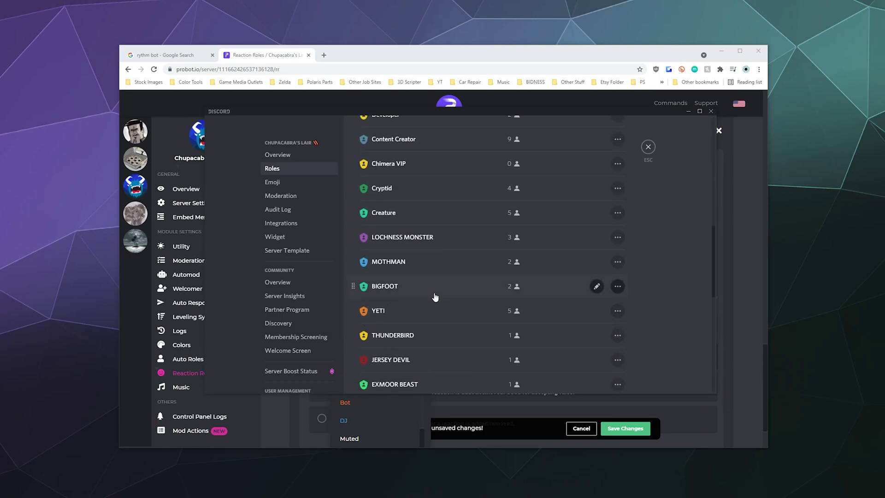
scroll(408, 329, "down", 3)
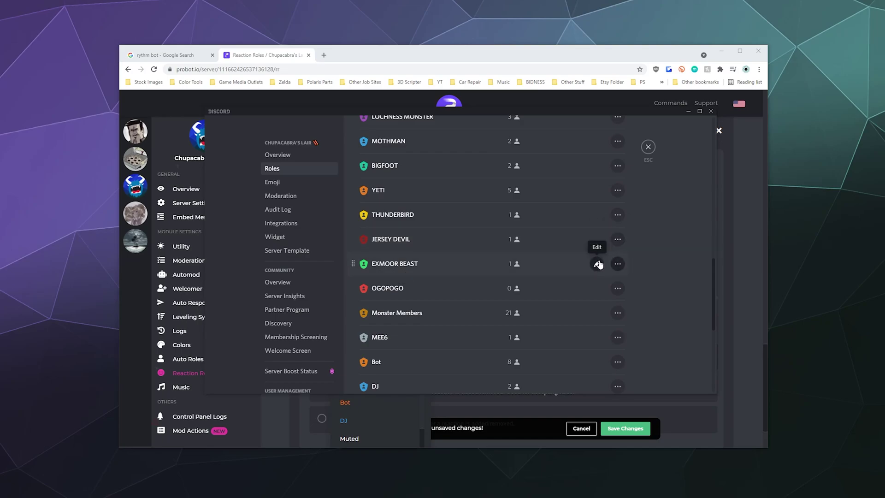
Step: Open the EXMOOR BEAST role for editing and review its display settings
left_click(597, 264)
scroll(660, 262, "down", 3)
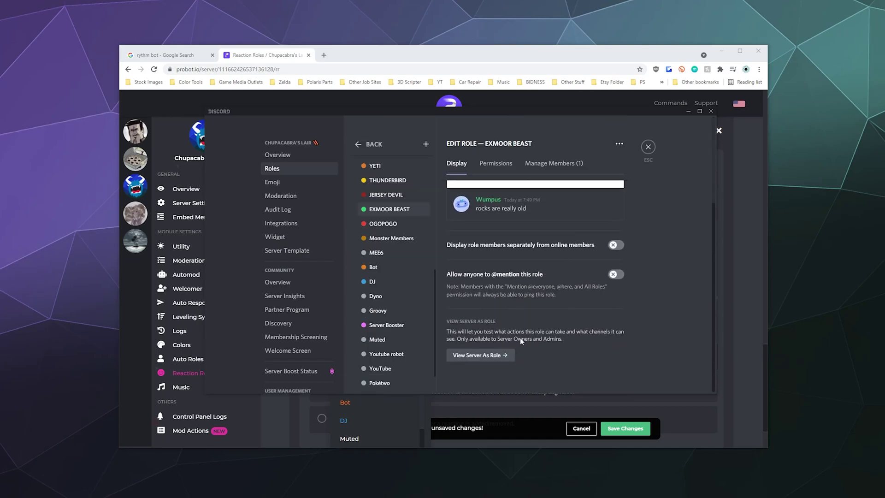
scroll(534, 272, "up", 3)
Step: Examine the EXMOOR BEAST role's server, membership, text and voice channel permissions, and close the server settings
left_click(496, 163)
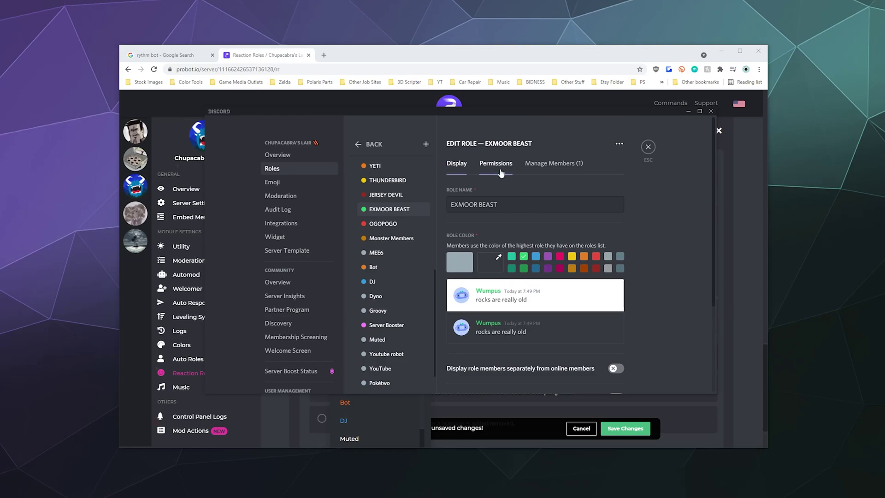
scroll(673, 259, "down", 5)
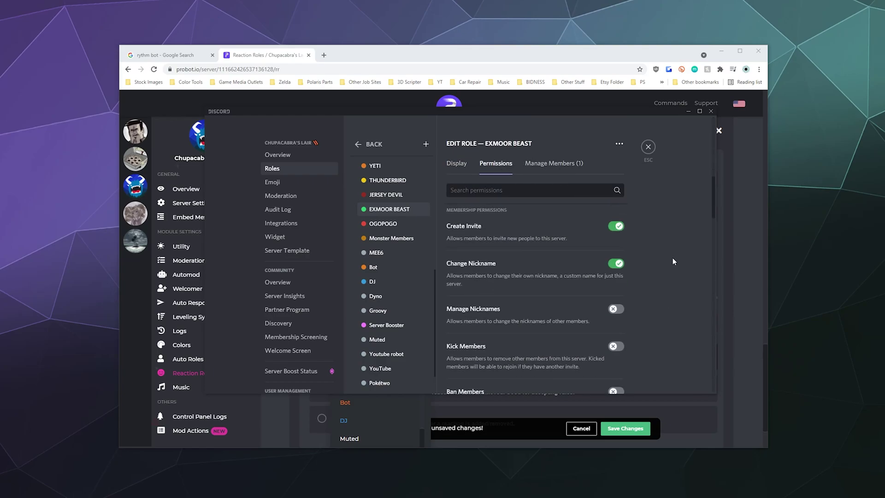
scroll(673, 259, "down", 10)
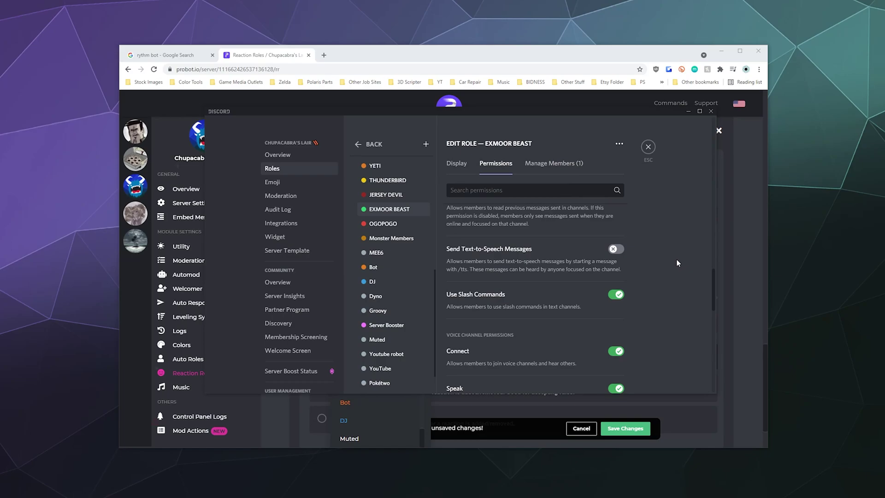
scroll(671, 306, "down", 3)
scroll(664, 306, "down", 5)
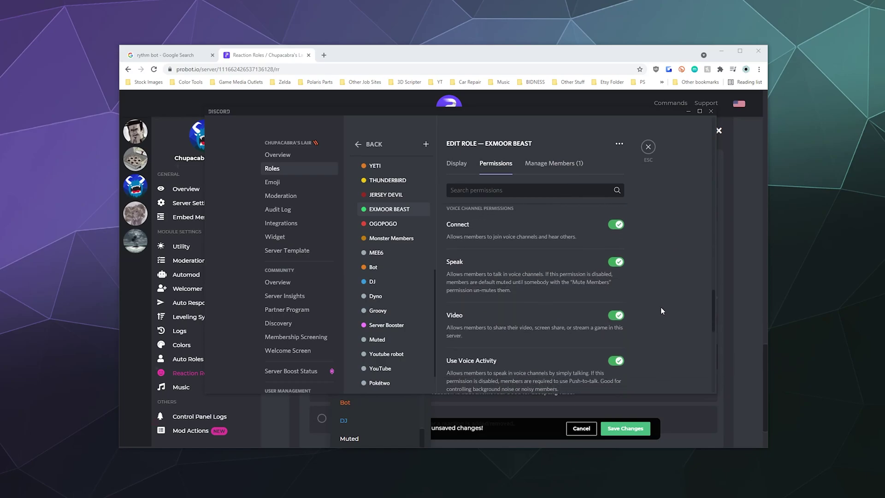
scroll(644, 325, "down", 3)
scroll(635, 318, "up", 5)
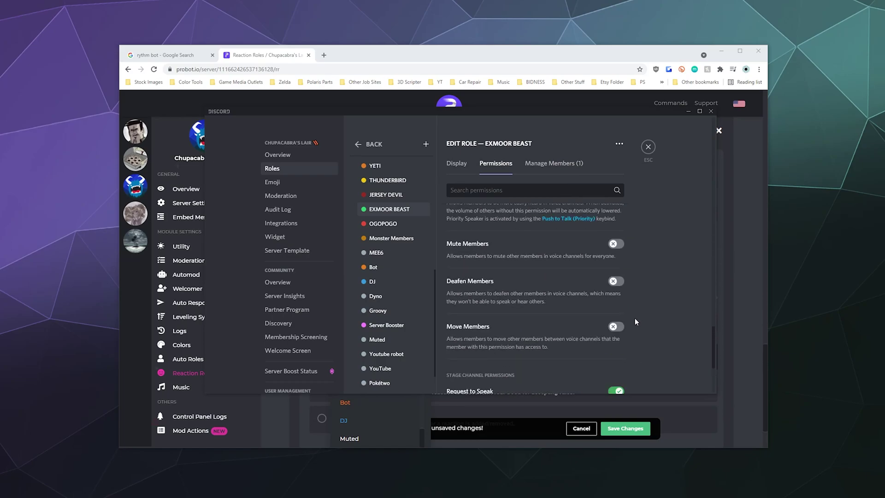
scroll(526, 258, "up", 2)
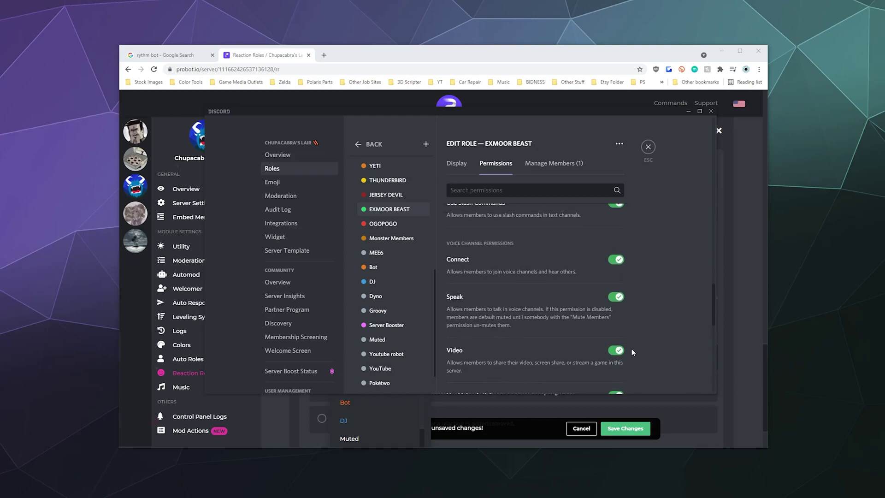
scroll(488, 295, "down", 2)
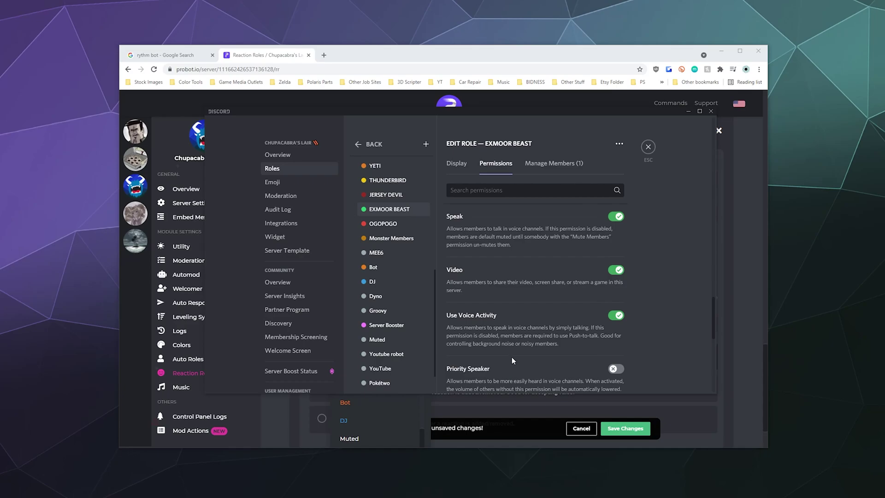
scroll(683, 272, "up", 5)
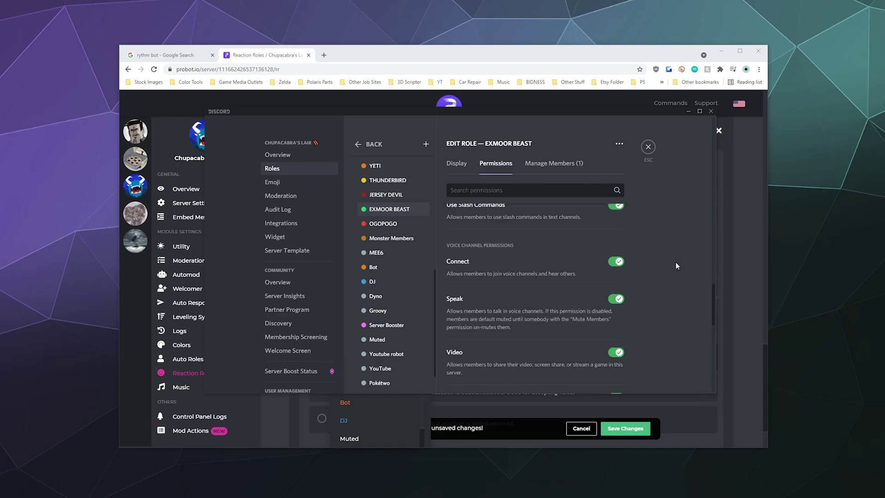
scroll(665, 286, "down", 6)
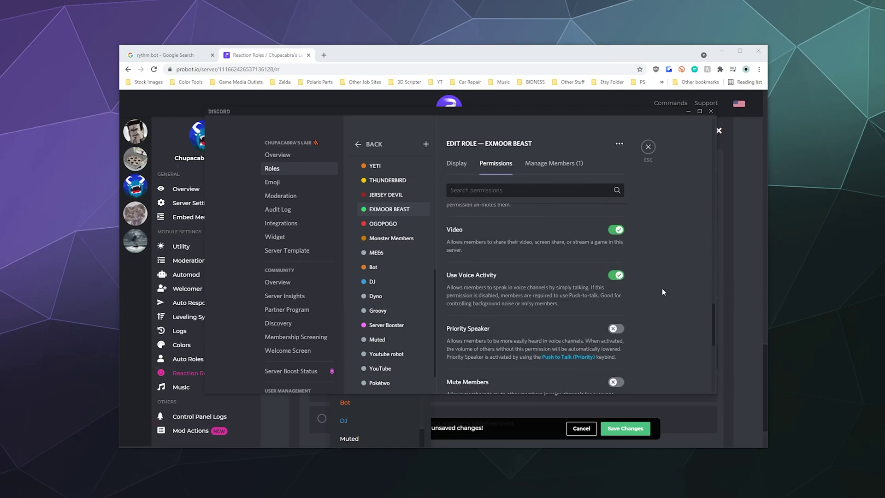
scroll(662, 289, "up", 7)
scroll(585, 304, "up", 5)
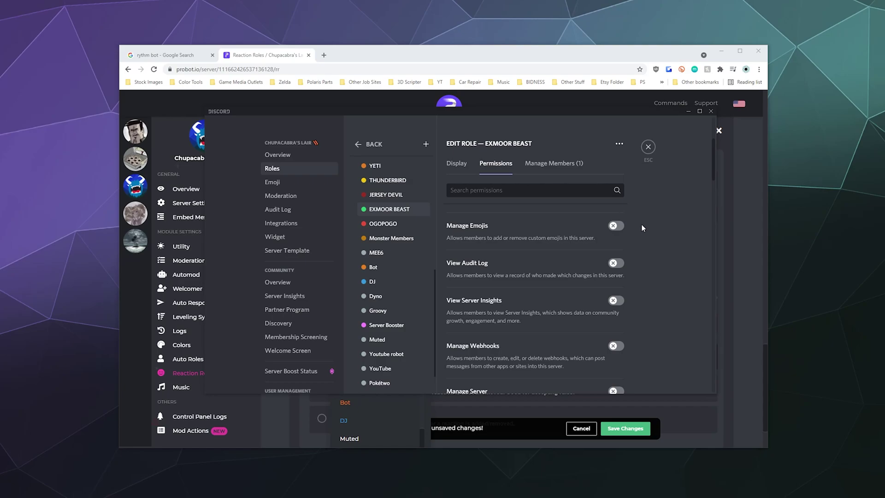
scroll(641, 224, "up", 3)
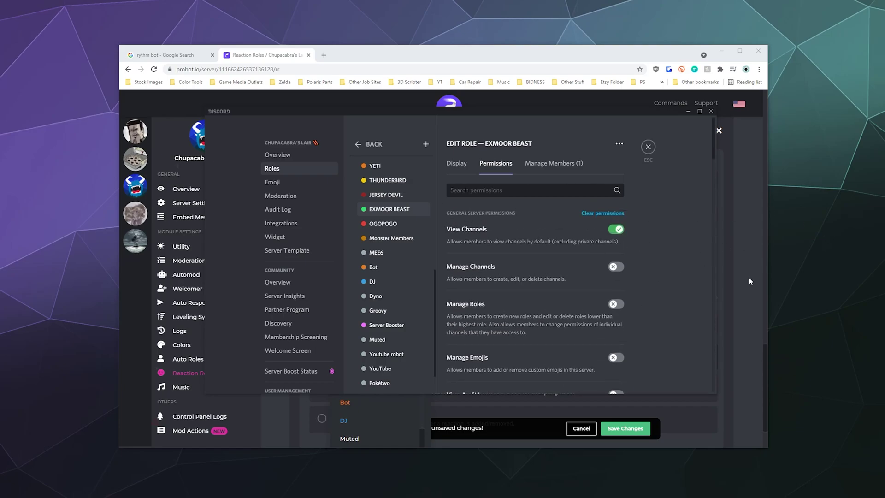
left_click(646, 148)
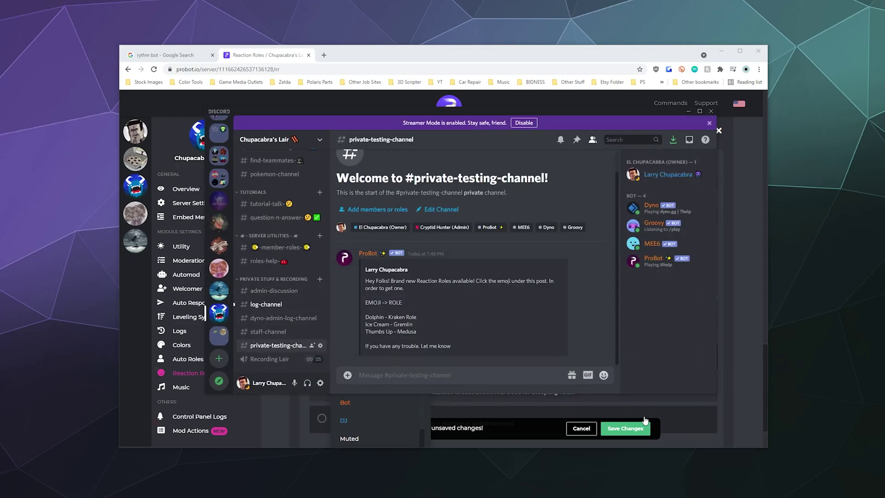
Step: Return to ProBot and assign the YETI role to the thumbs-up reaction
left_click(712, 430)
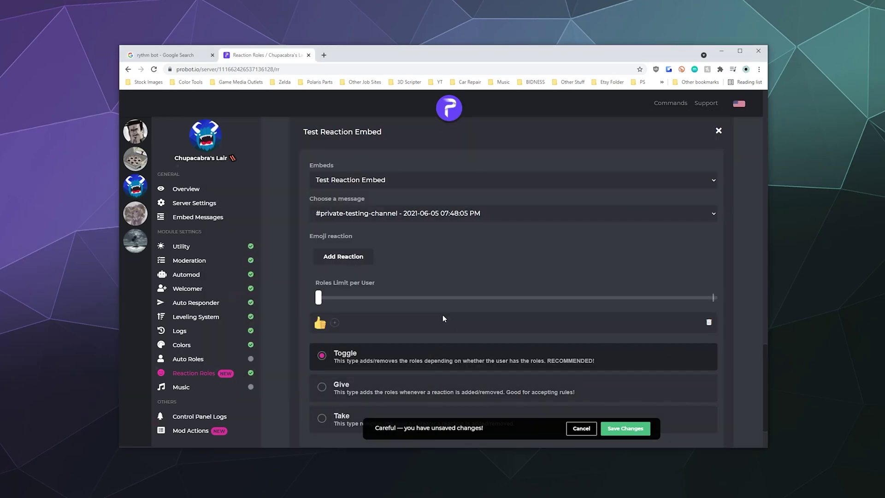
left_click(335, 321)
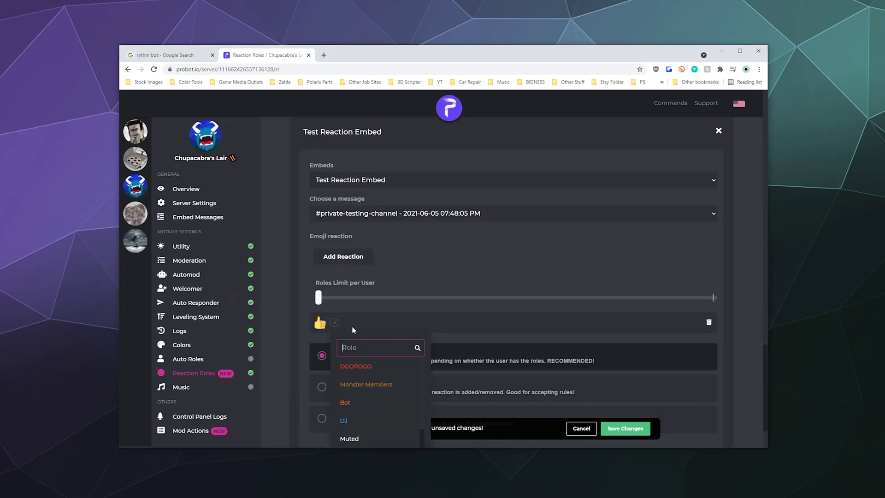
scroll(362, 374, "down", 1)
scroll(367, 349, "up", 1)
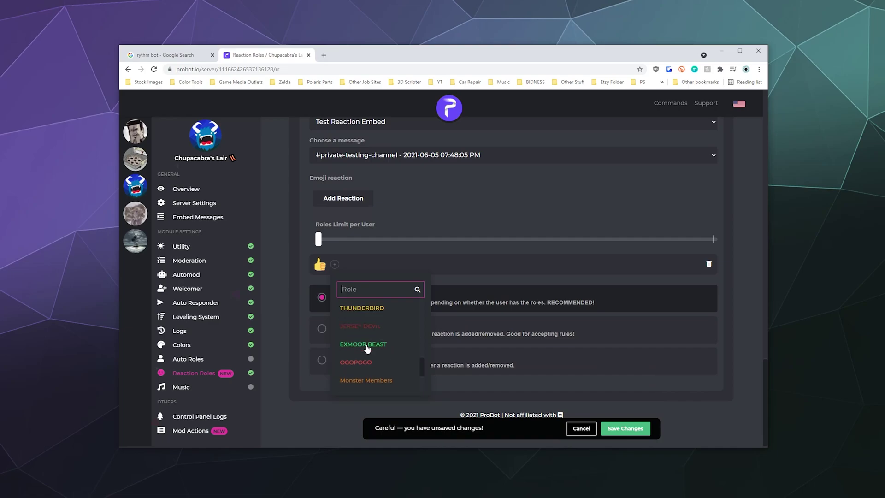
scroll(367, 349, "up", 3)
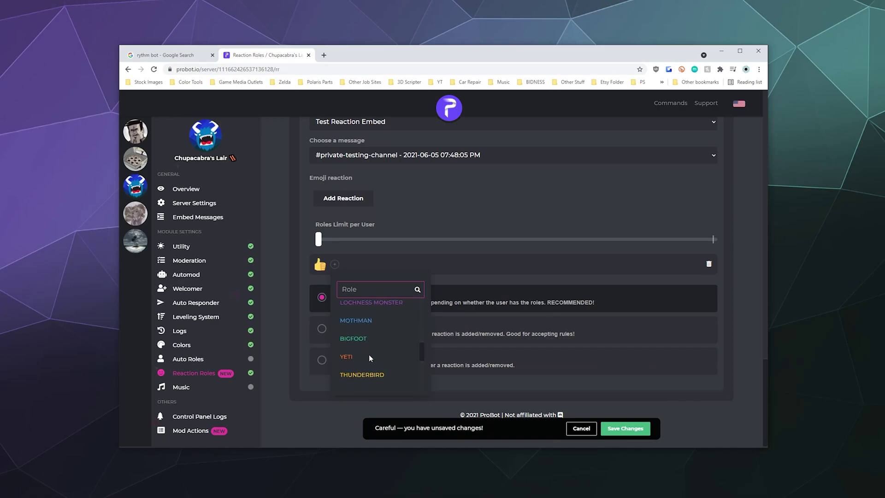
left_click(369, 355)
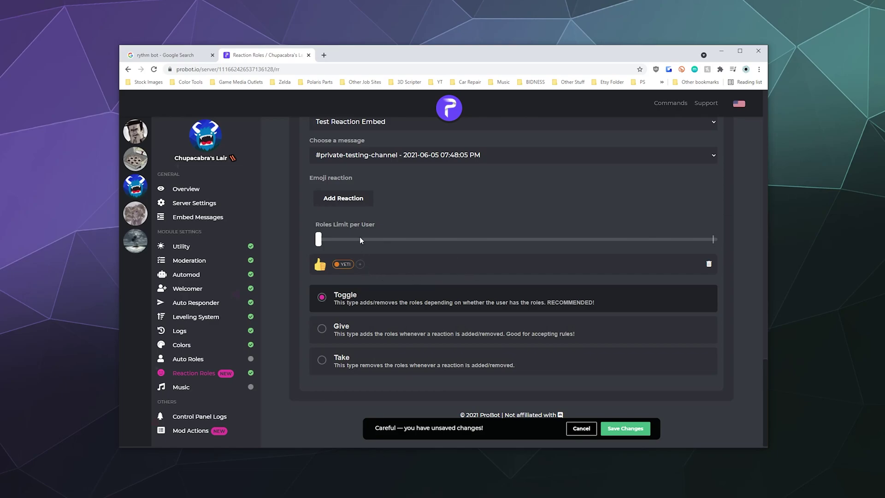
Step: Browse the emoji choices for a second reaction and check the posted embed in Discord, returning to ProBot
left_click(347, 198)
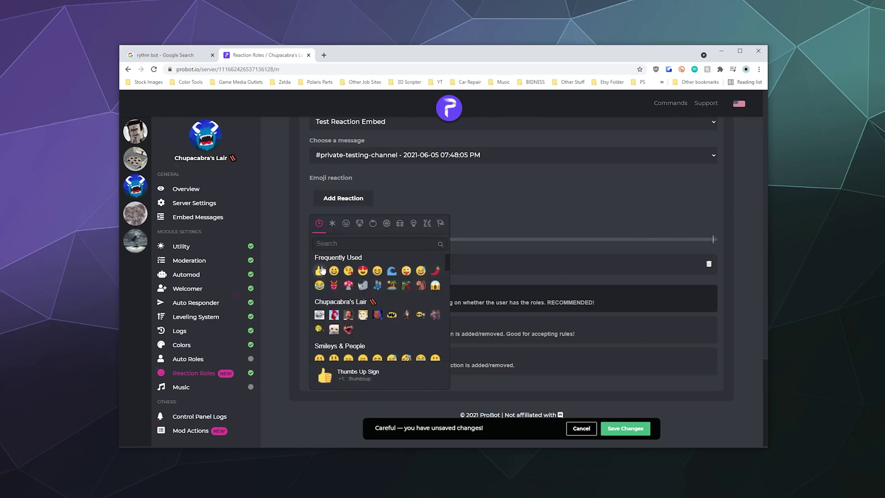
scroll(370, 327, "down", 2)
scroll(370, 327, "up", 2)
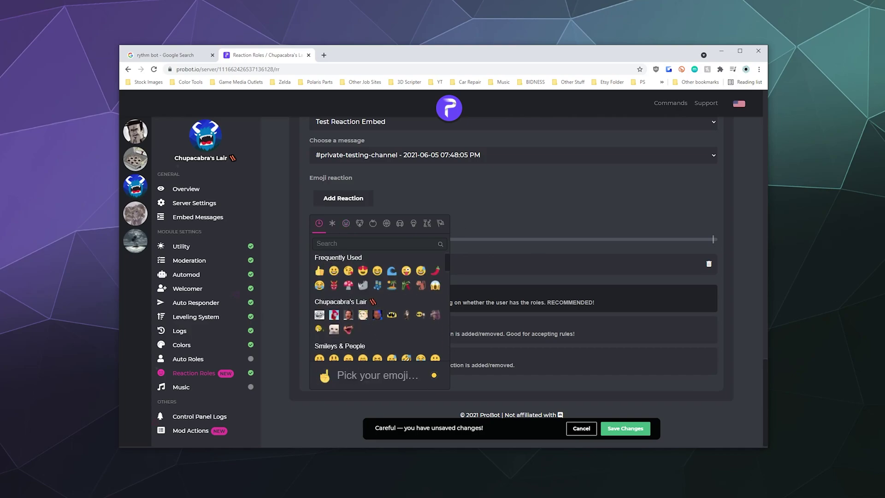
key("alt+Tab")
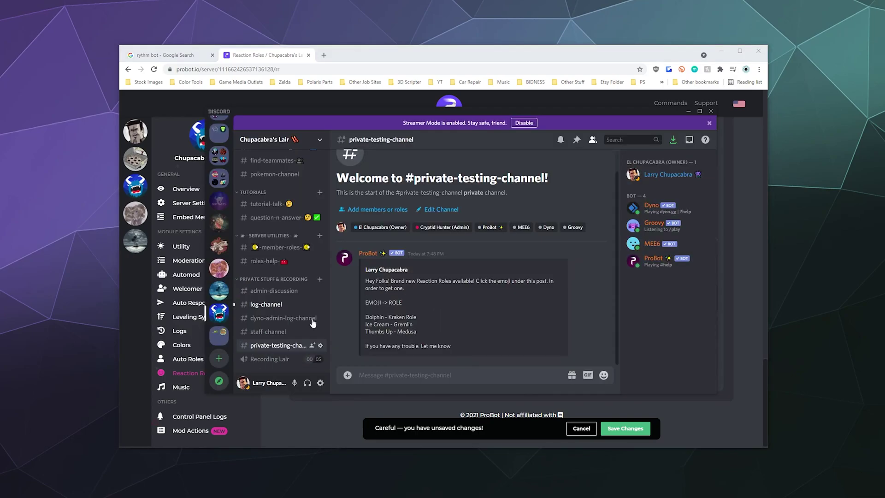
left_click(757, 367)
Step: Add the dolphin emoji as a second reaction and assign the THUNDERBIRD role to it
left_click(352, 198)
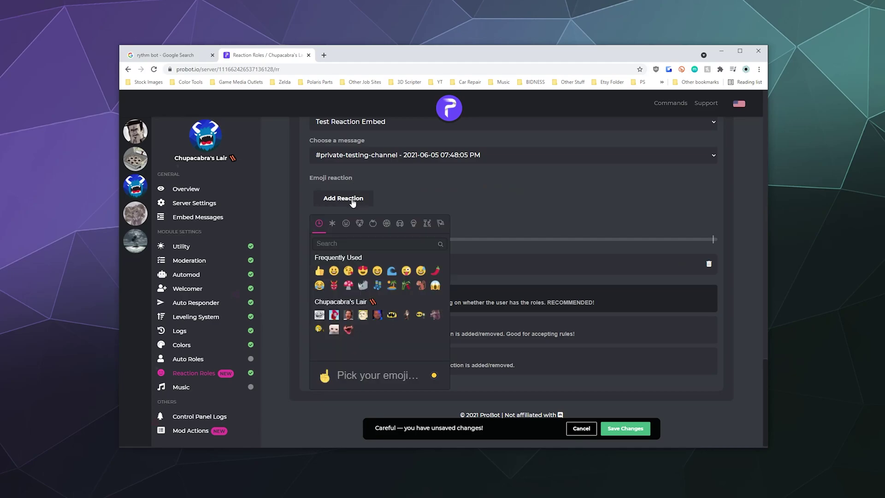
type("Dolp")
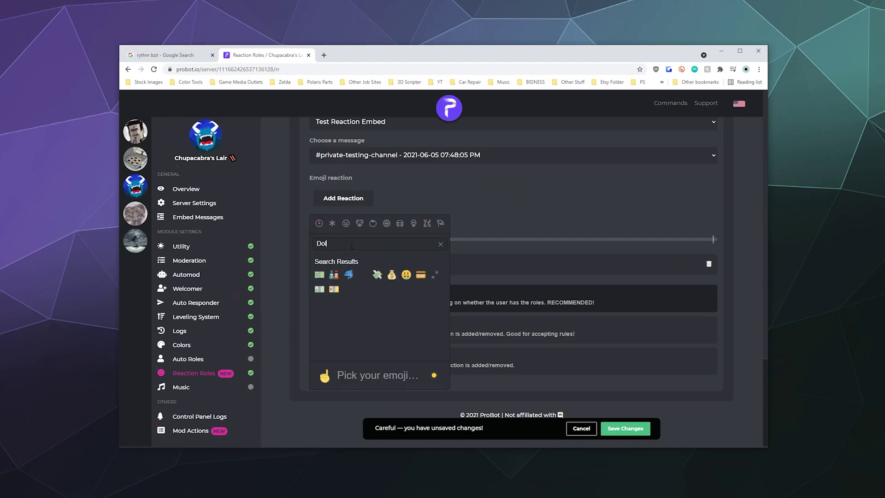
left_click(314, 276)
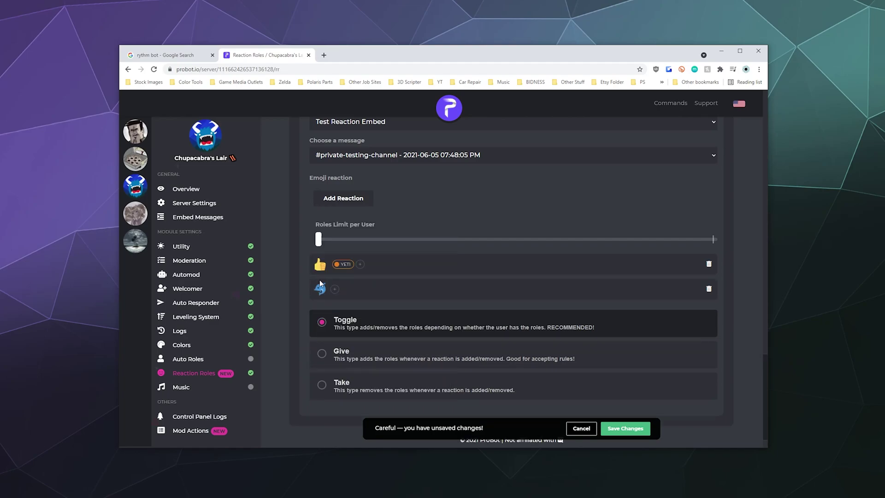
left_click(335, 289)
scroll(398, 362, "down", 2)
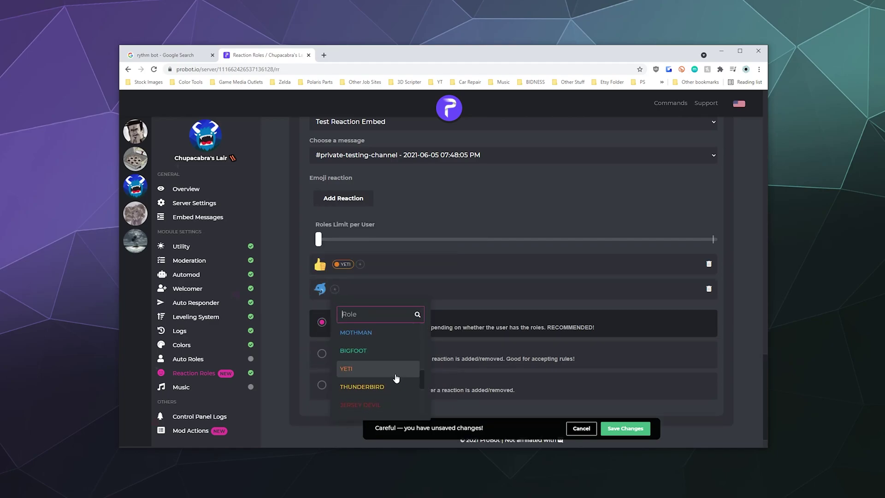
left_click(394, 389)
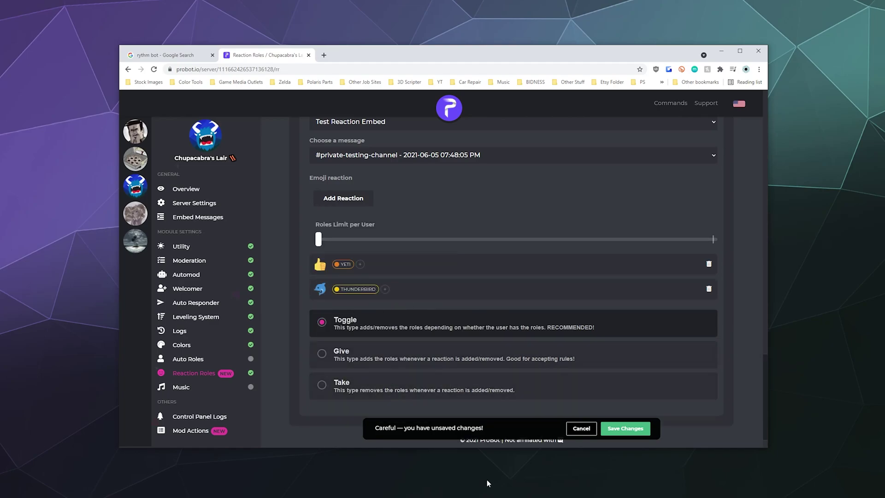
Step: Check the embed's emoji list in Discord, and add the shaved-ice emoji in ProBot as a third reaction with the JERSEY DEVIL role
key("alt+Tab")
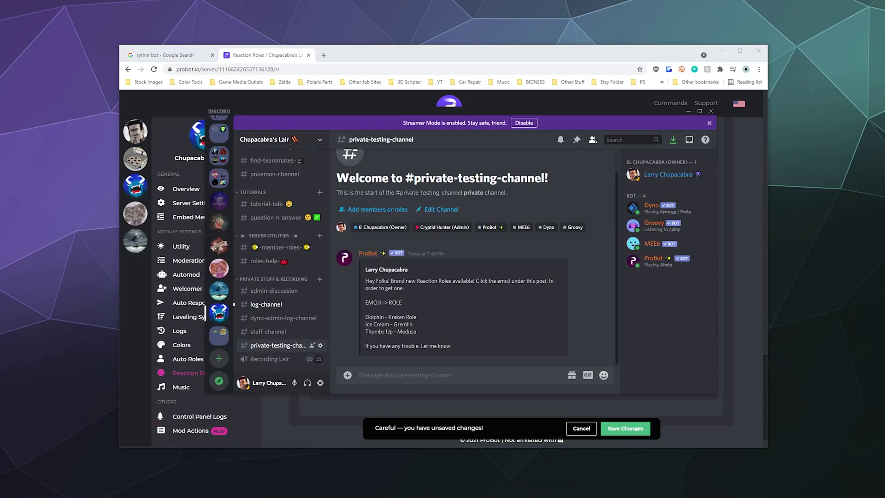
key("alt+Tab")
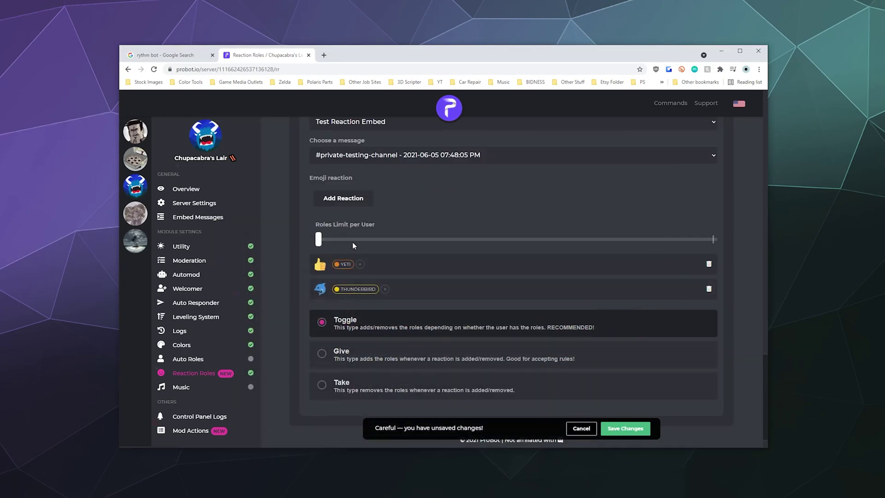
left_click(354, 200)
left_click(353, 243)
type("Ice")
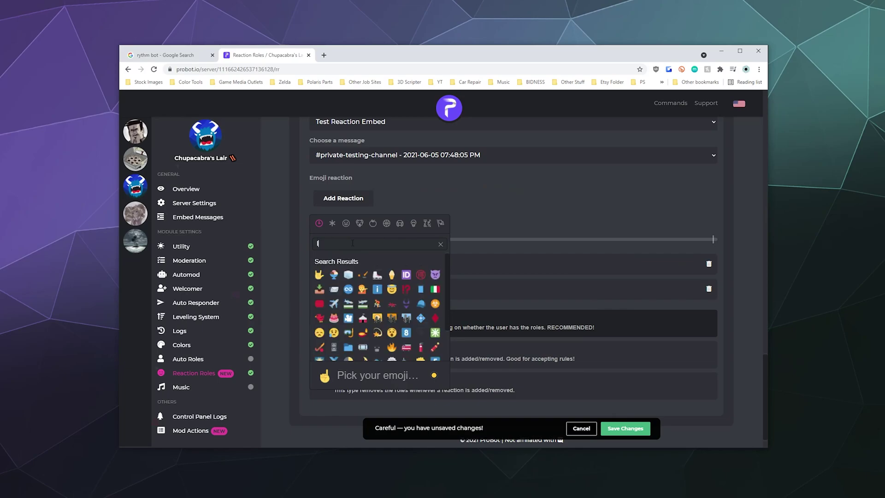
left_click(320, 275)
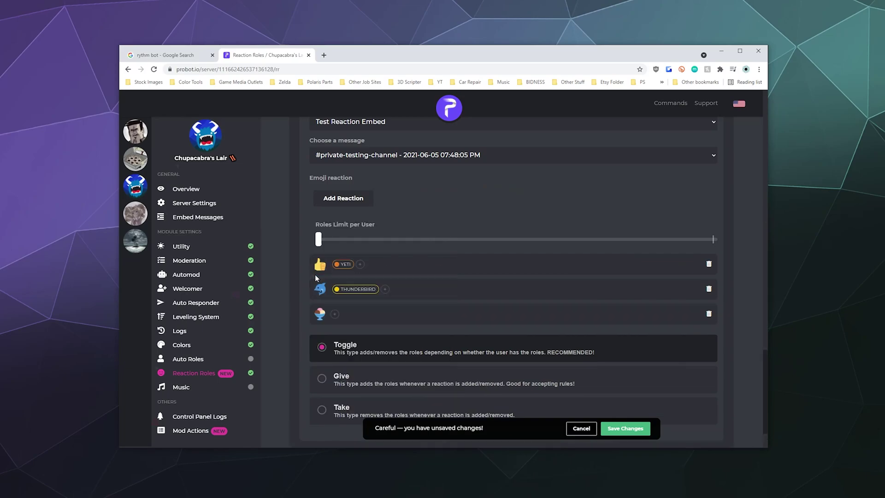
left_click(335, 314)
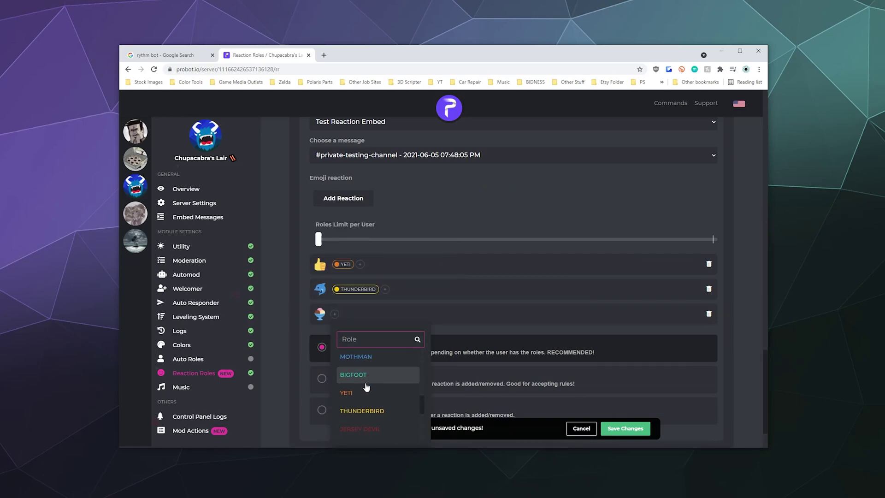
scroll(366, 389, "down", 3)
left_click(373, 407)
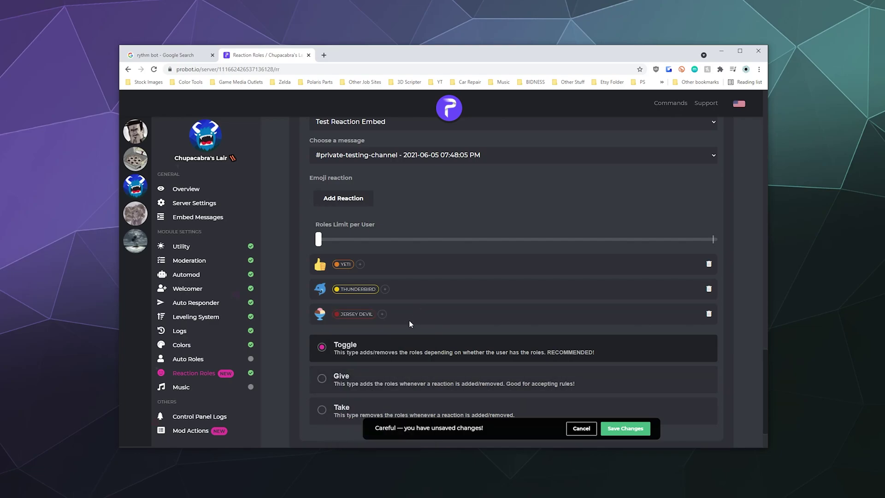
Step: Try the Give and Take reaction types and return the type to Toggle
scroll(539, 267, "down", 1)
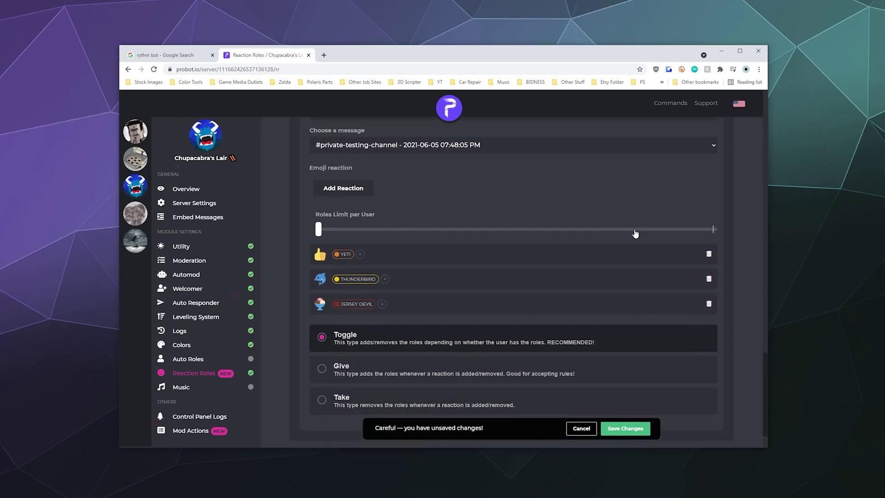
scroll(335, 344, "down", 2)
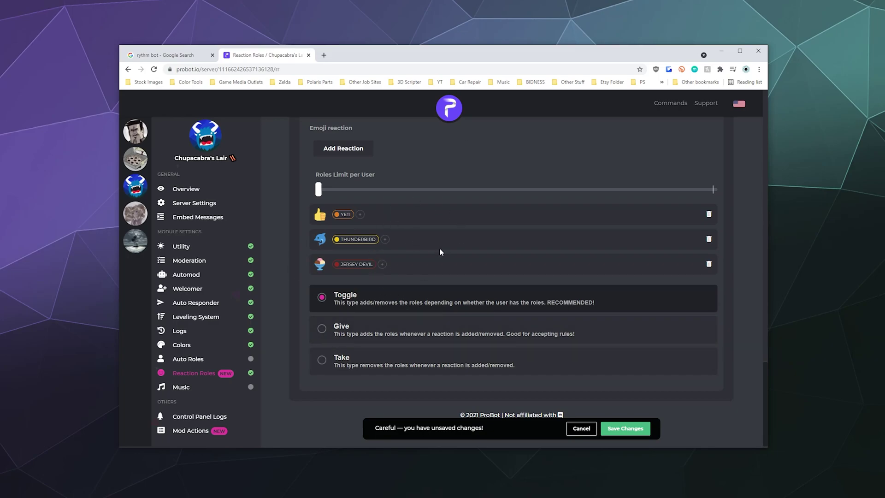
left_click(474, 330)
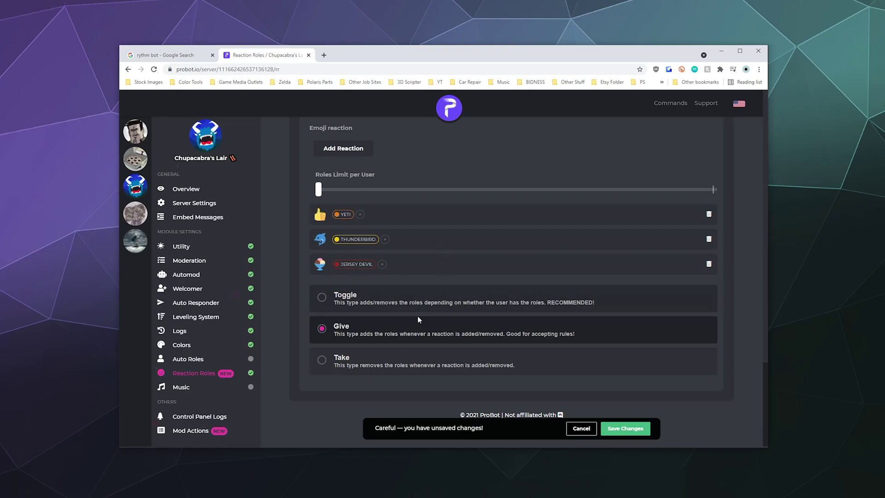
left_click(348, 369)
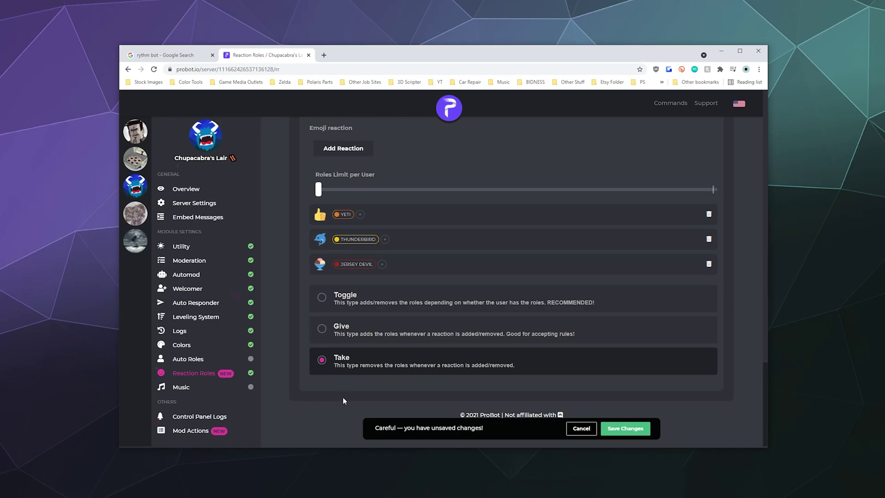
left_click(354, 302)
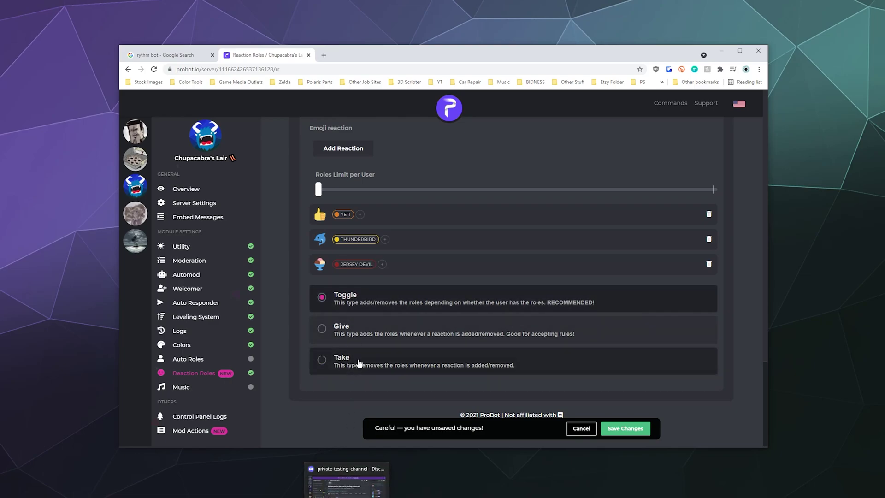
left_click(371, 334)
left_click(431, 295)
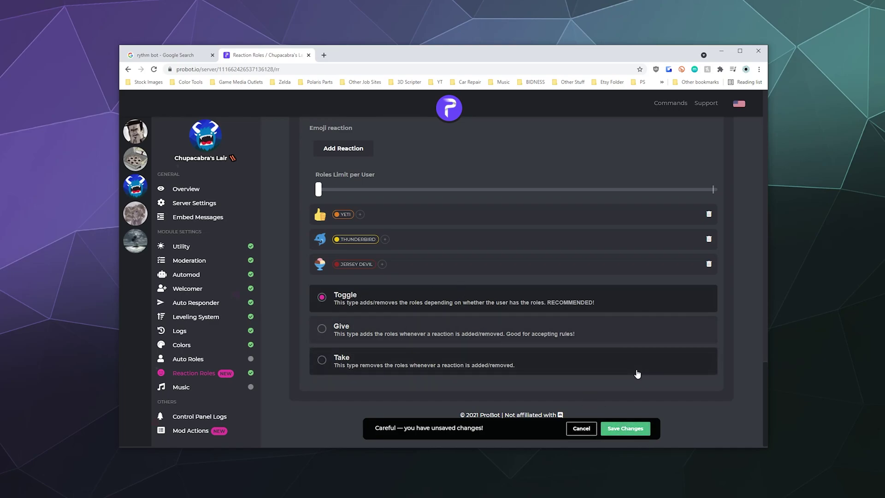
Step: Save the reaction role changes and react to the posted embed in Discord with the thumbs-up, dolphin and shaved-ice emojis
left_click(619, 432)
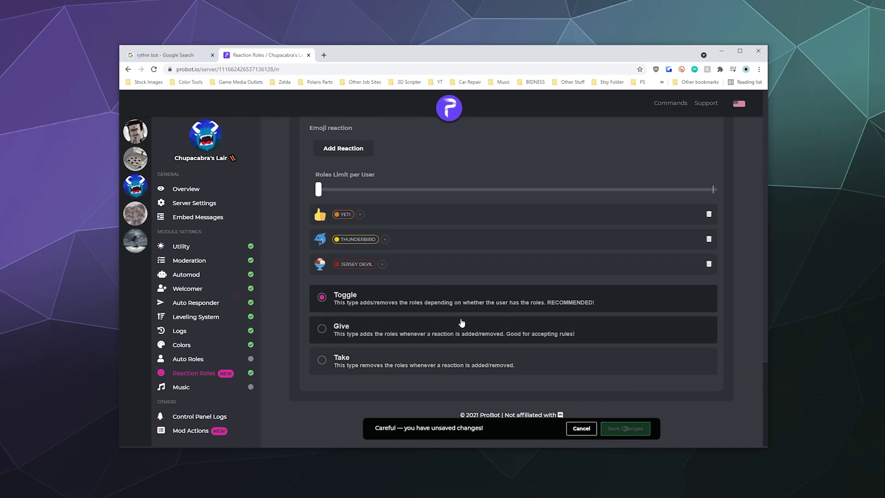
left_click(377, 483)
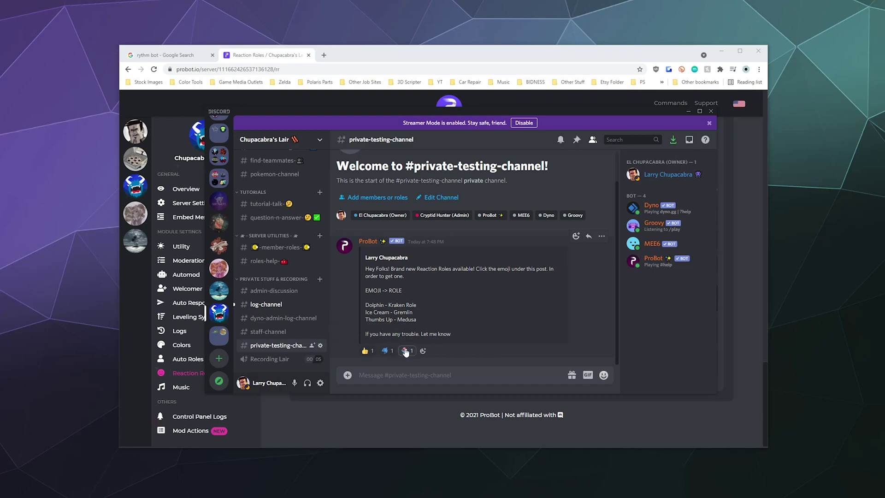
left_click(367, 351)
left_click(387, 351)
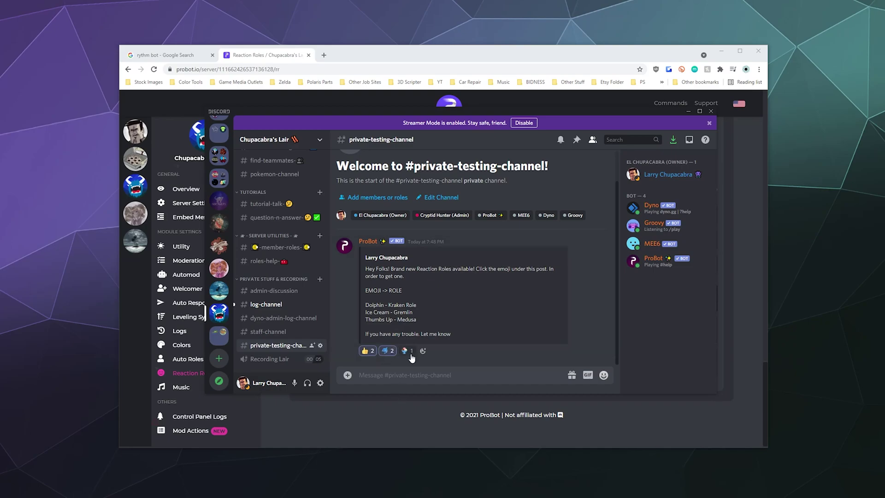
left_click(408, 350)
Step: Examine the roles listed on the server owner's profile and close it
left_click(657, 173)
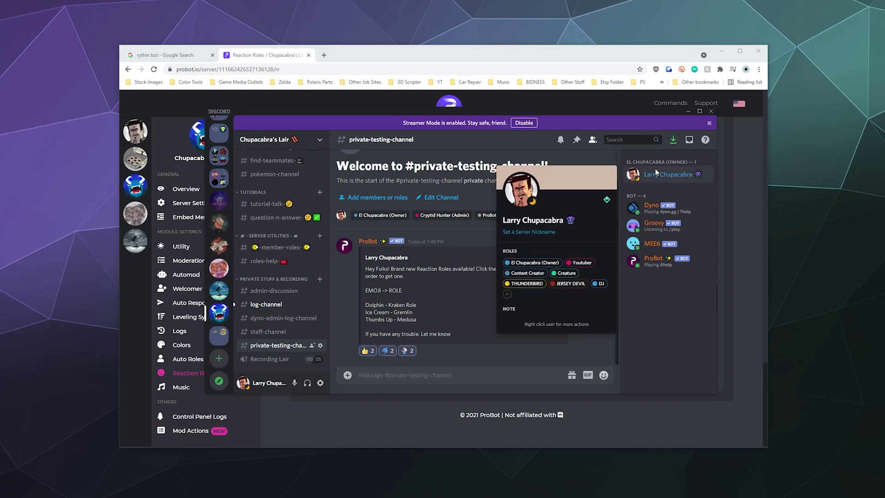
mouse_move(560, 286)
left_click(647, 322)
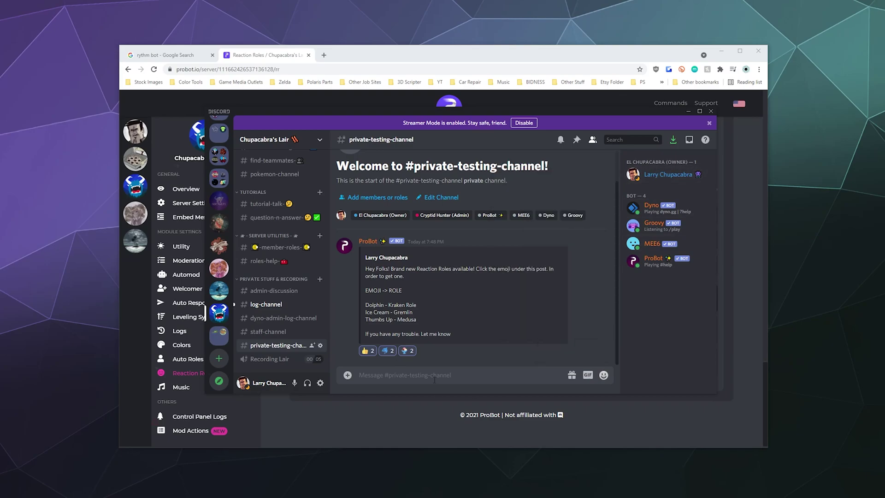
Step: Remove the shaved-ice reaction from the embed and review the reaction-to-role assignments in ProBot, returning to Discord
left_click(403, 352)
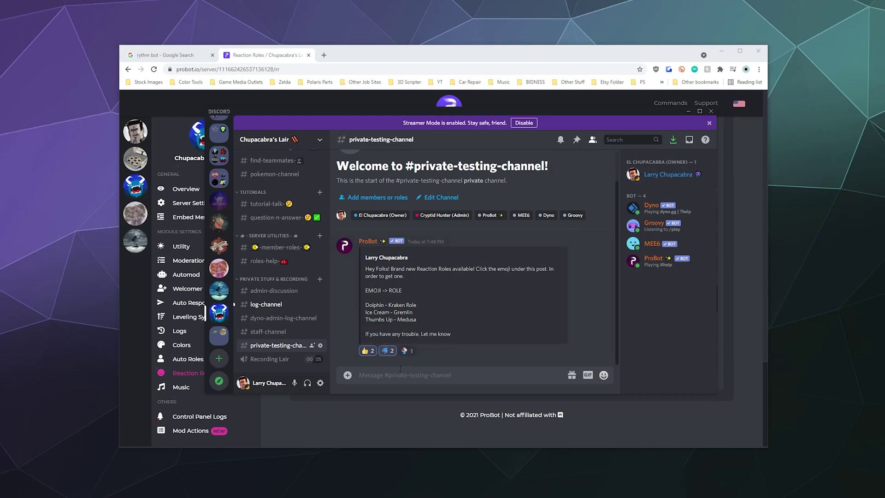
left_click(392, 435)
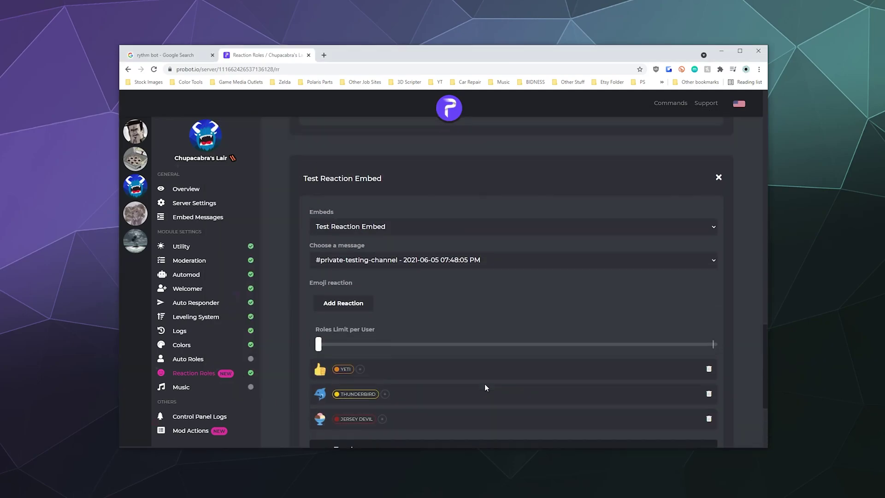
scroll(485, 382, "up", 2)
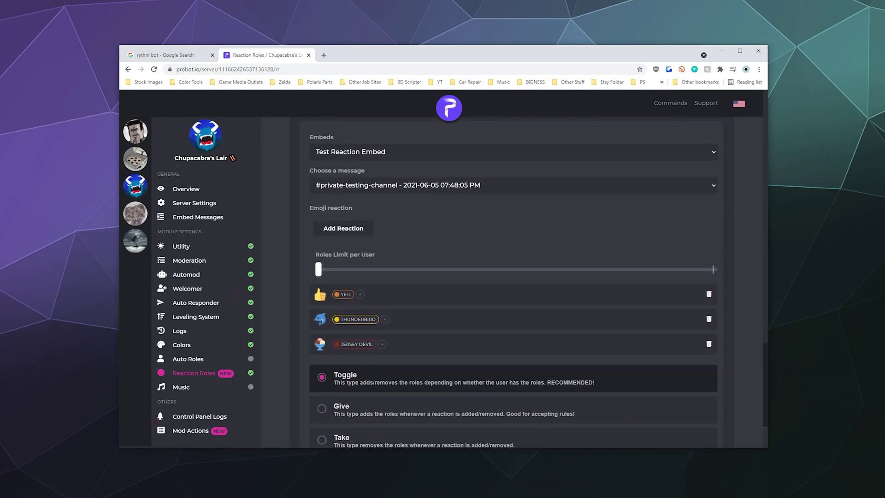
key("alt+Tab")
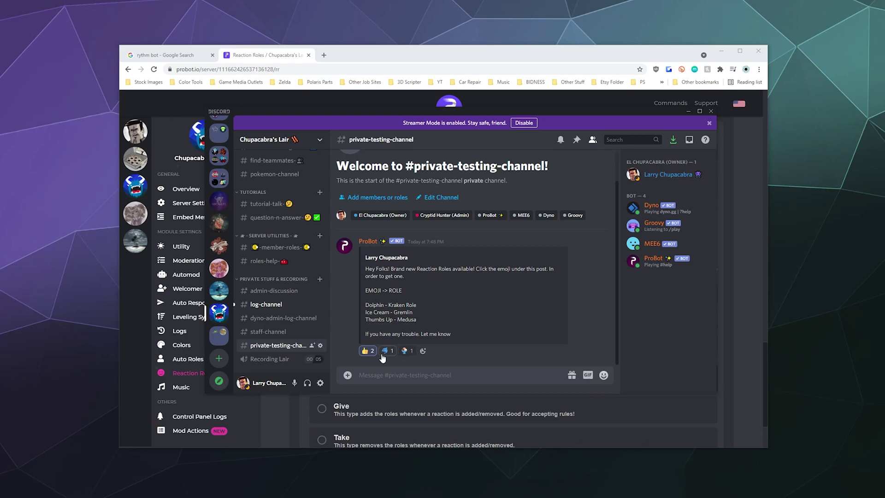